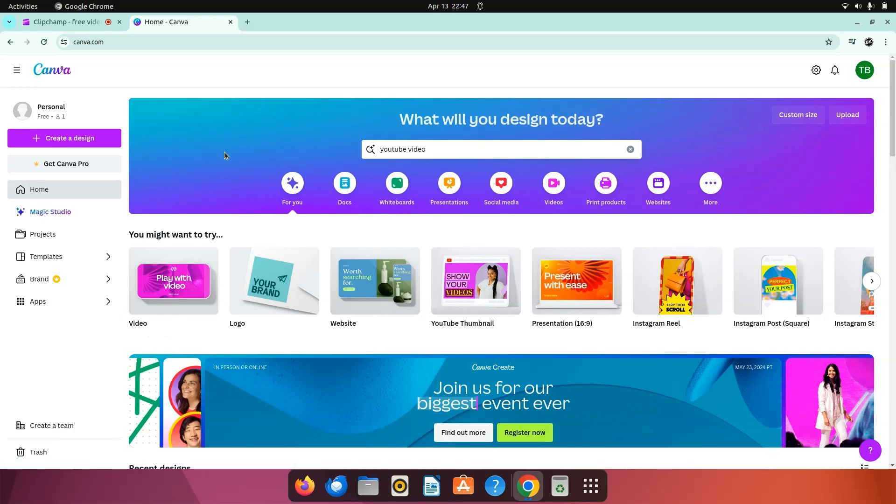
Step: Create a blank 1920 × 1080 px video design and add a circle shape to its first page
mouse_move(160, 273)
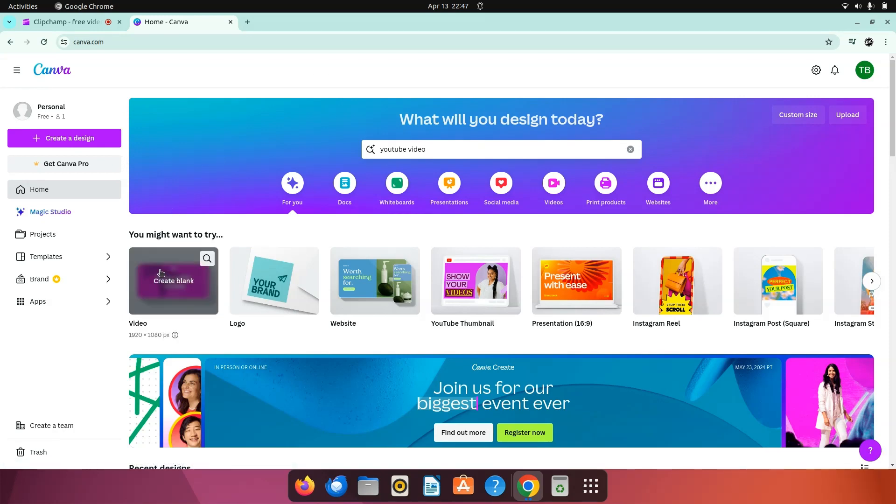
left_click(161, 272)
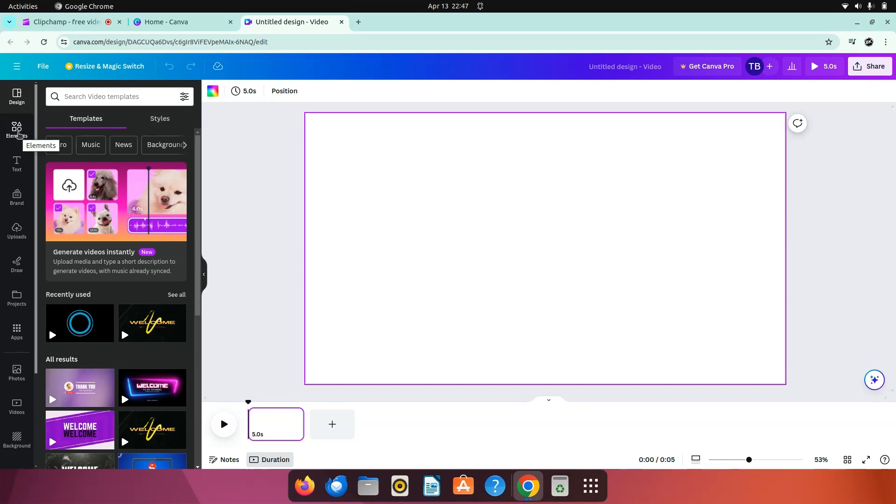
left_click(18, 134)
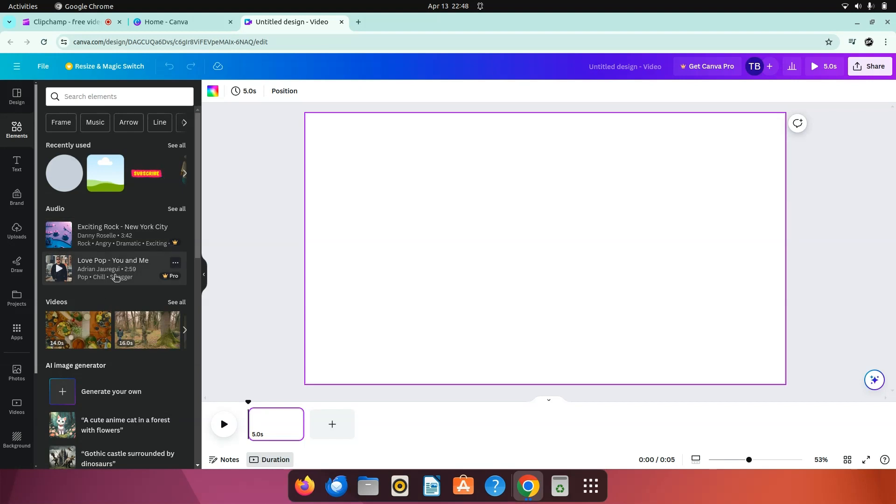
scroll(114, 278, "down", 7)
scroll(90, 345, "down", 1)
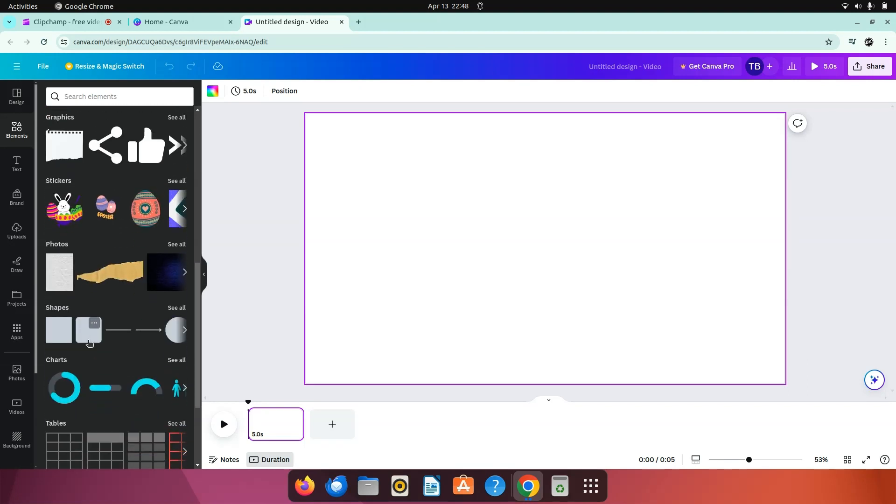
left_click(182, 313)
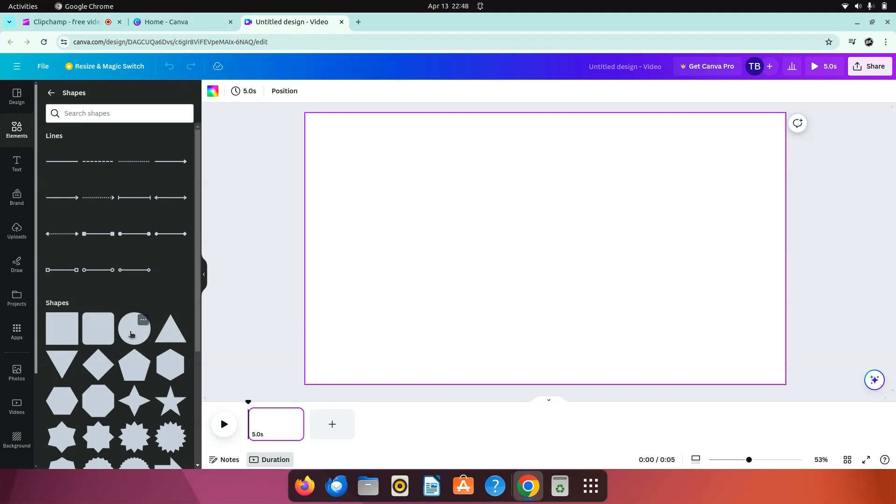
left_click(131, 334)
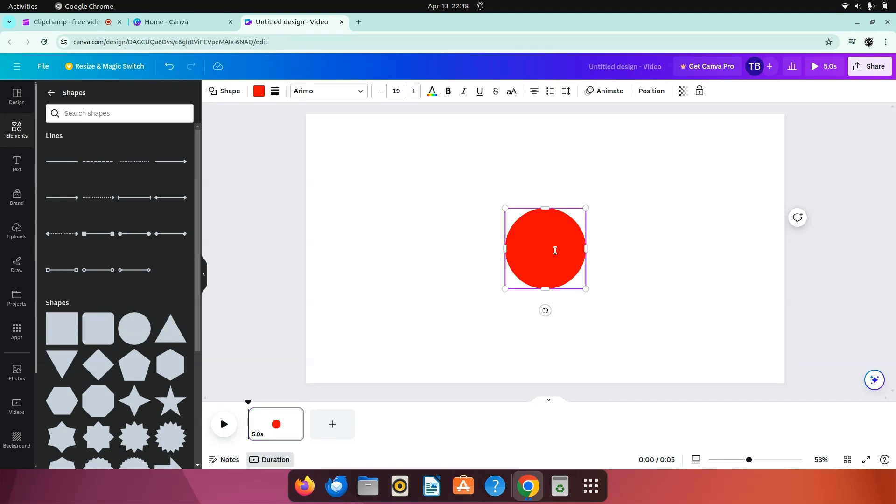
Step: Shrink the red circle and place it in the lower-left corner of the page
left_click(674, 244)
left_click(546, 237)
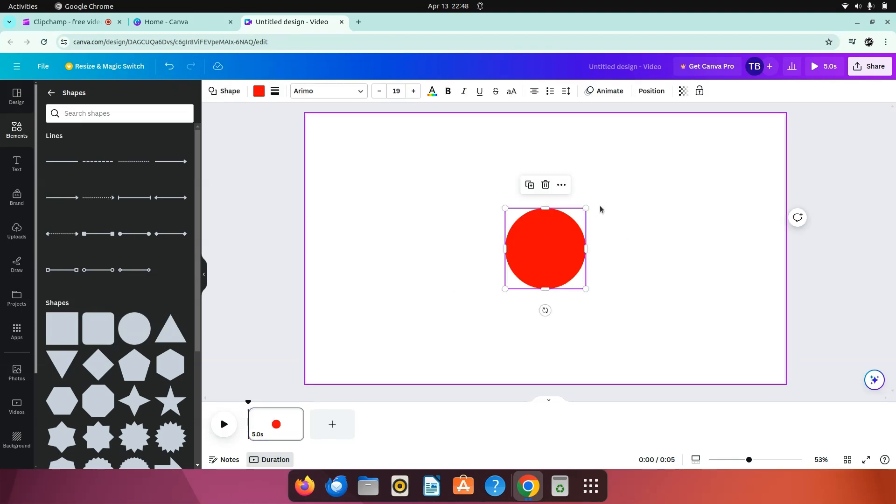
left_click_drag(584, 206, 351, 343)
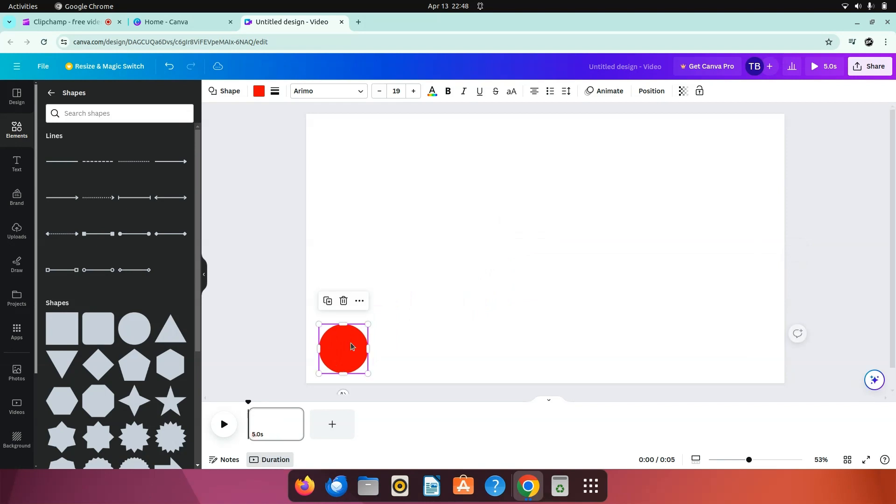
left_click(393, 346)
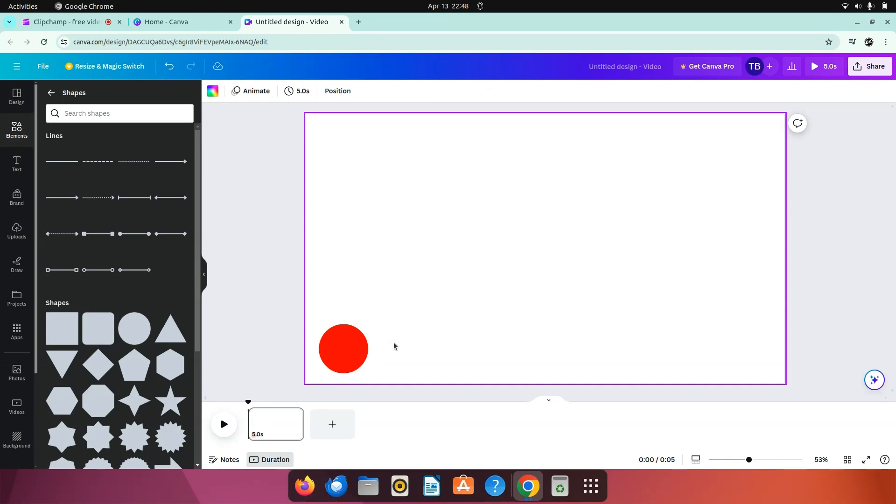
Step: Add six blank pages after the first page of the video
left_click(347, 414)
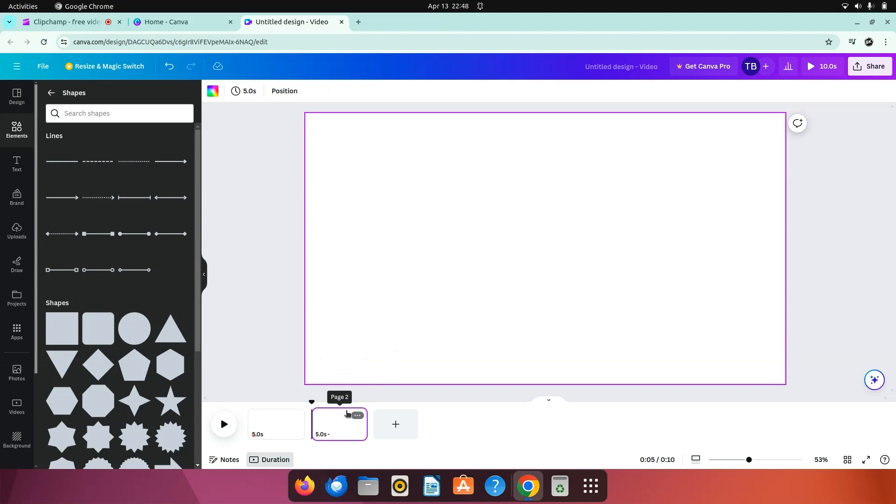
left_click(399, 427)
left_click(455, 426)
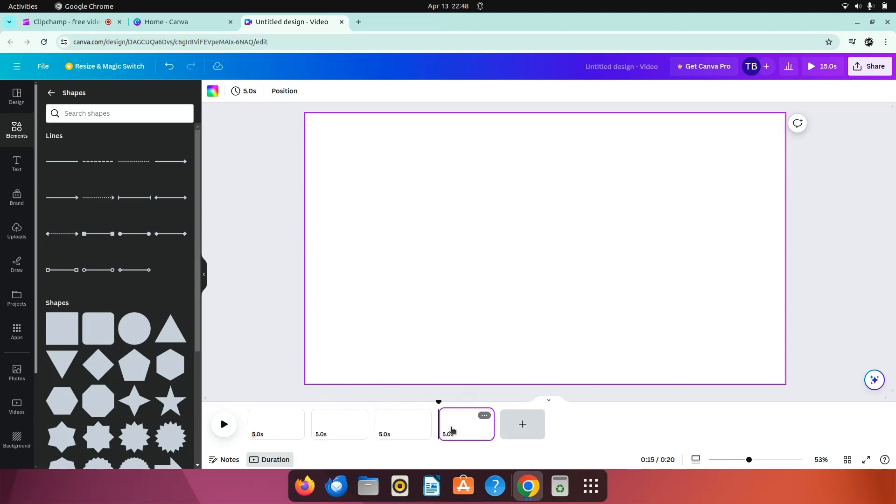
left_click(523, 422)
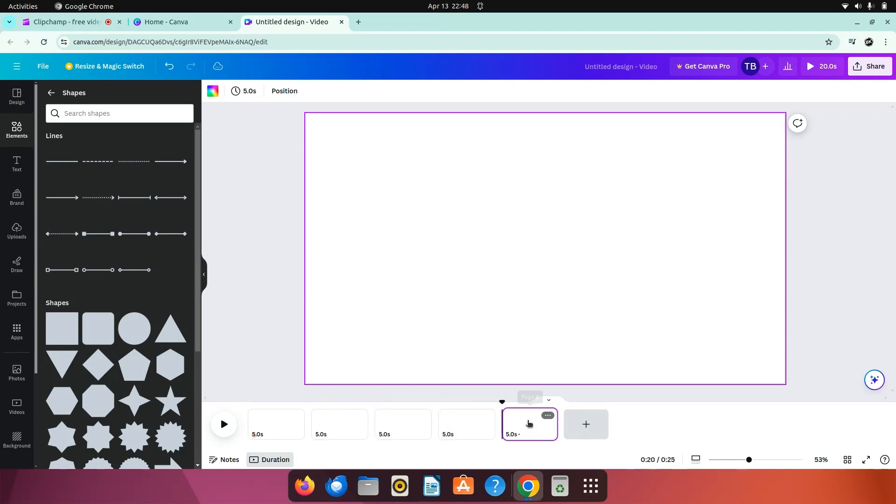
left_click(584, 424)
left_click(638, 423)
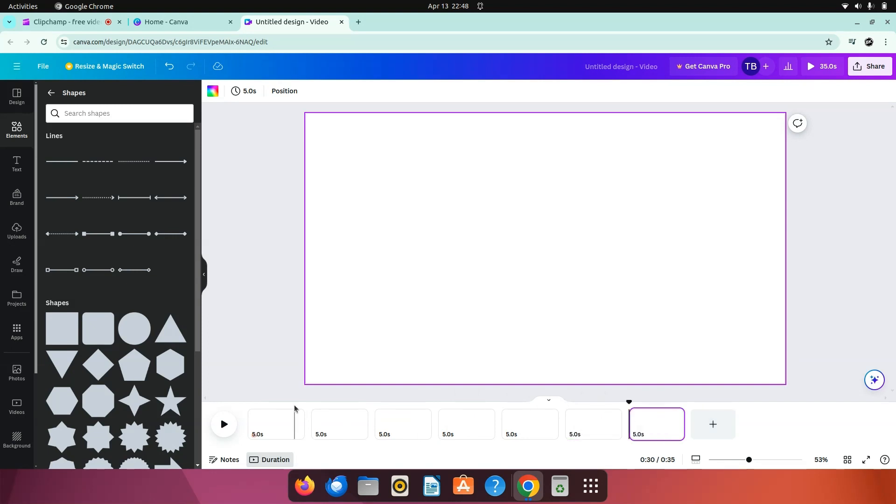
Step: Add an upward block arrow to the first page and shrink it to about the circle's size
left_click(266, 425)
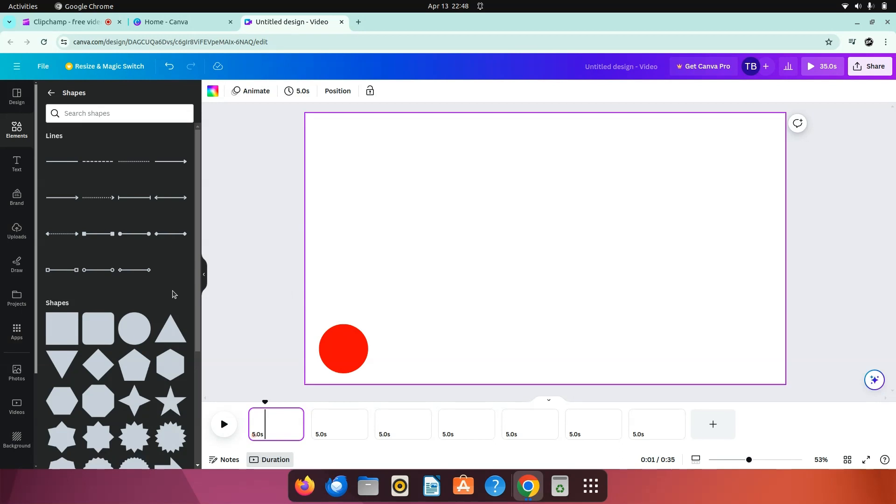
scroll(174, 294, "down", 1)
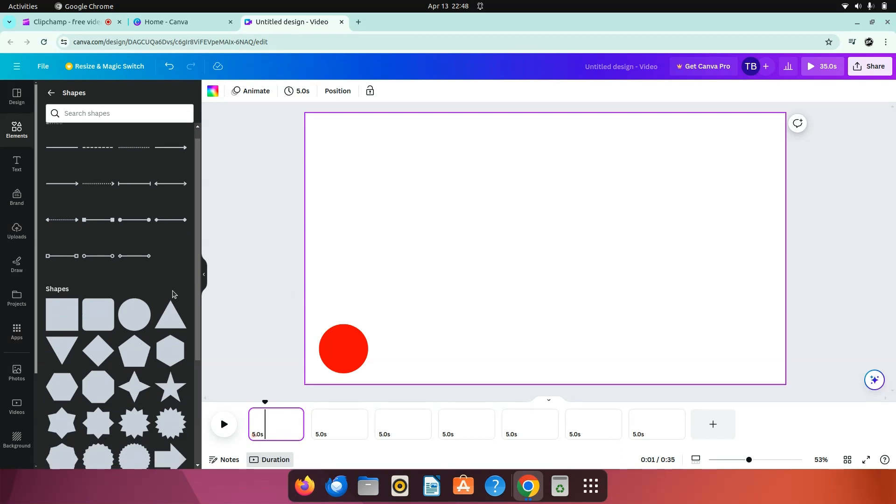
scroll(174, 294, "down", 3)
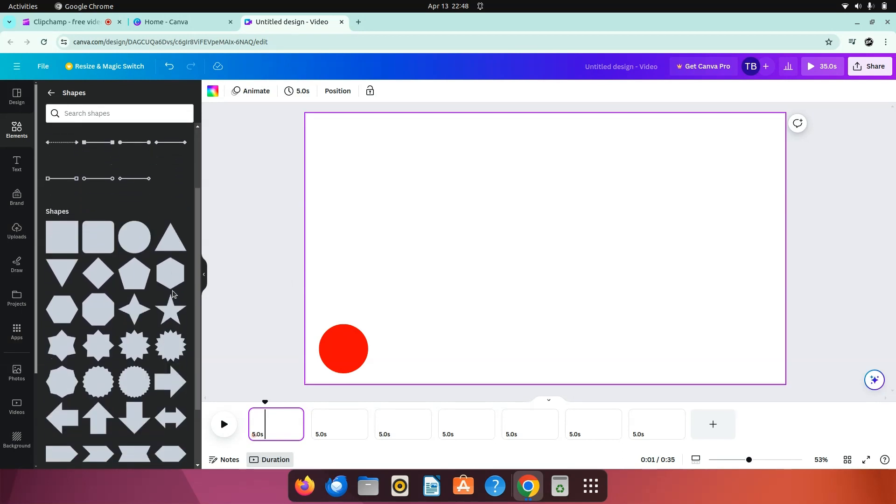
left_click(98, 426)
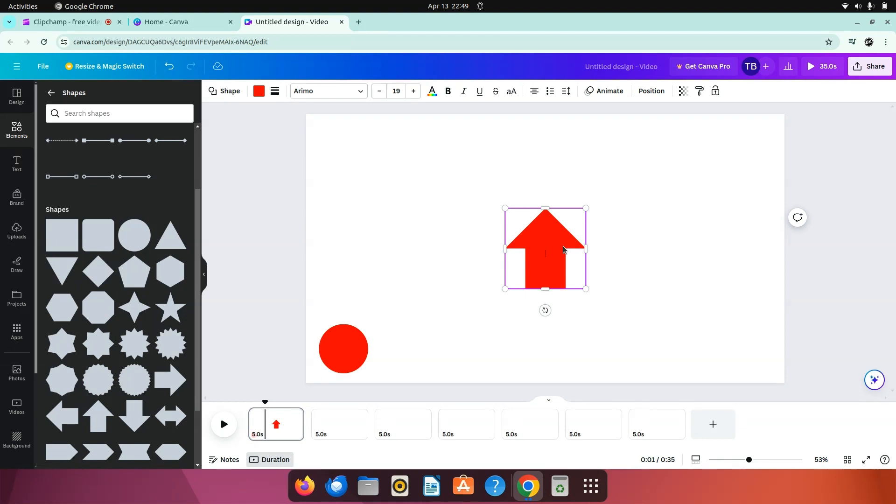
mouse_move(563, 250)
left_mouse_down()
mouse_move(558, 288)
mouse_move(559, 266)
left_mouse_up()
left_click_drag(583, 226, 550, 262)
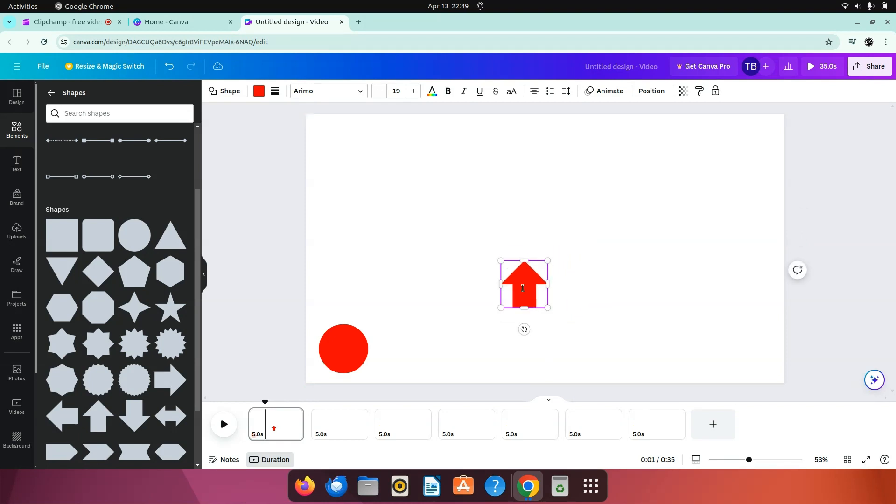
Step: Change the arrow's fill color to Orange #ff914d
left_click(600, 298)
left_click(530, 278)
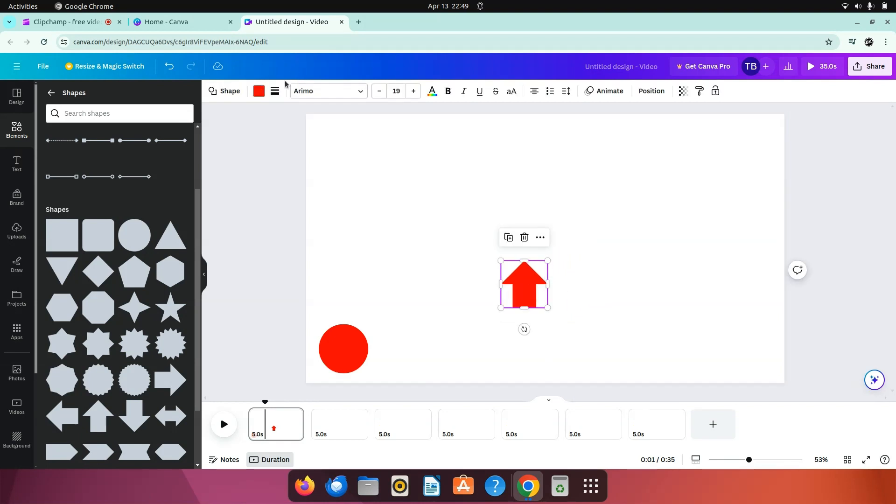
left_click(259, 91)
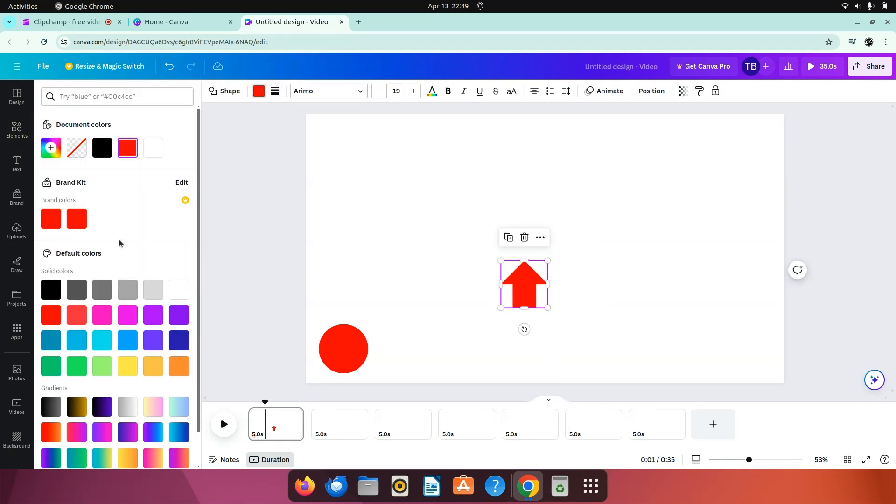
left_click(176, 372)
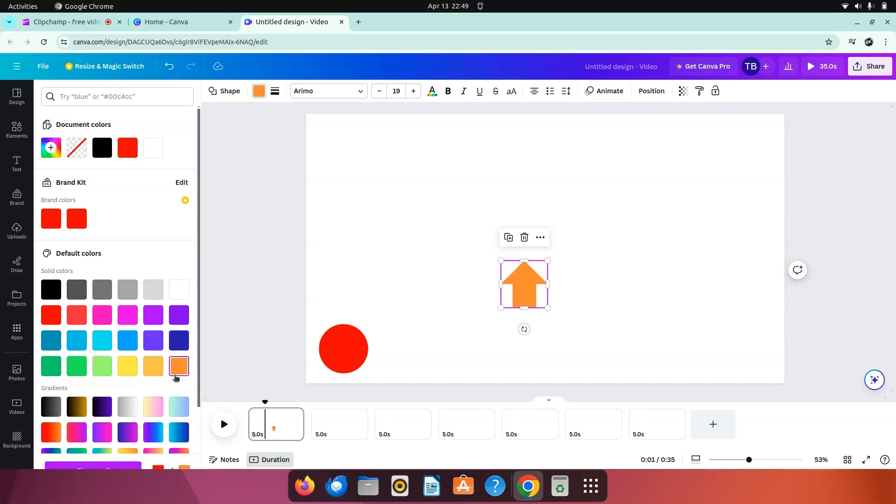
left_click(394, 320)
Step: Move the orange arrow down near the page's bottom edge, aligning its base with the bottom of the circle
left_click(515, 294)
left_click_drag(515, 295, 519, 360)
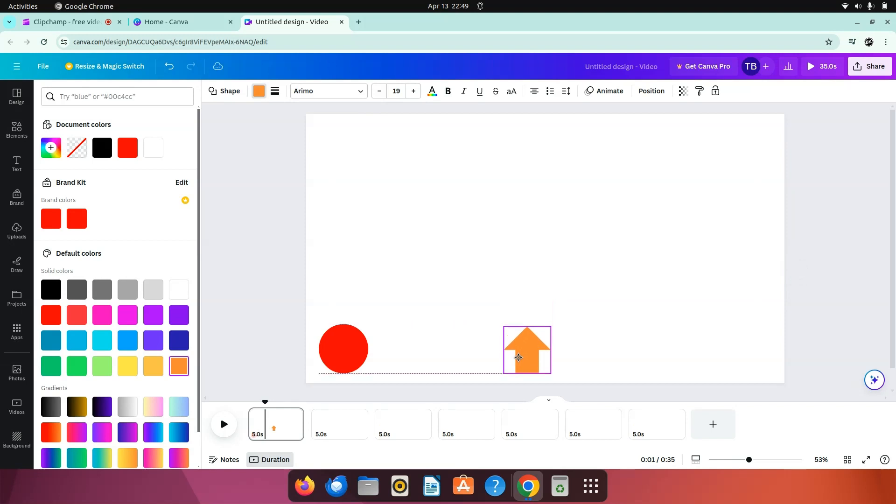
left_click(626, 326)
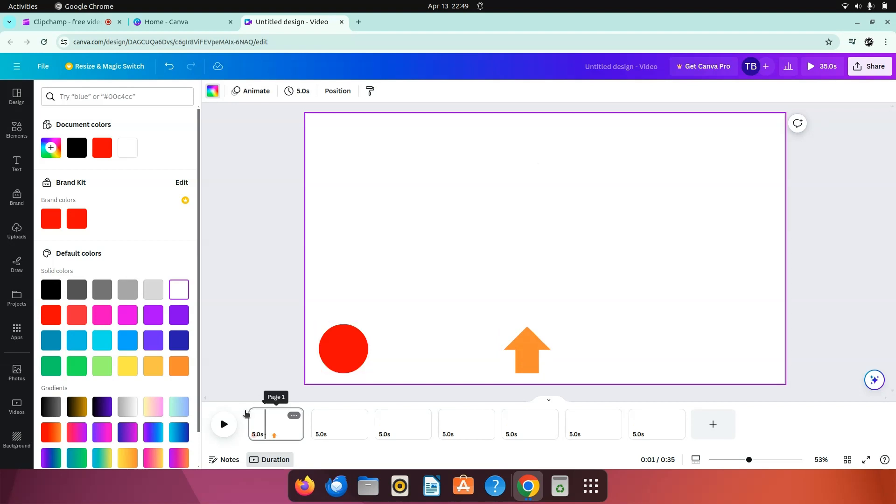
left_click(270, 422)
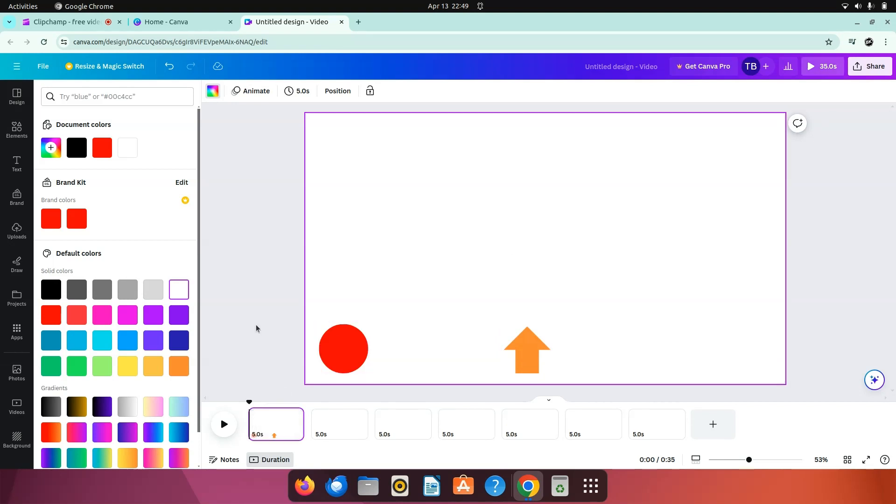
left_click(336, 341)
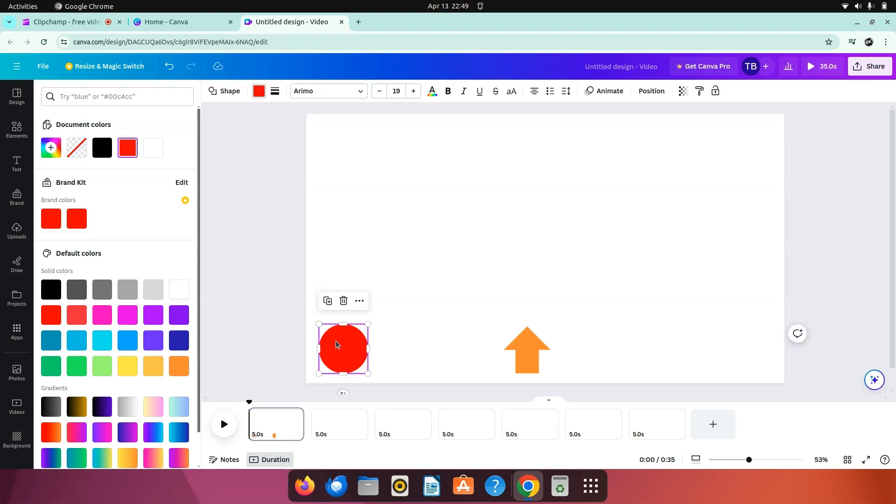
right_click(335, 344)
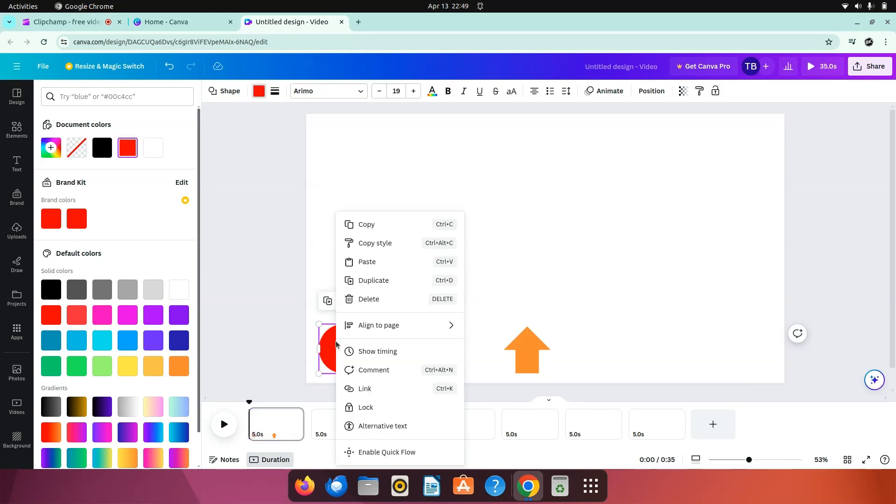
left_click(383, 226)
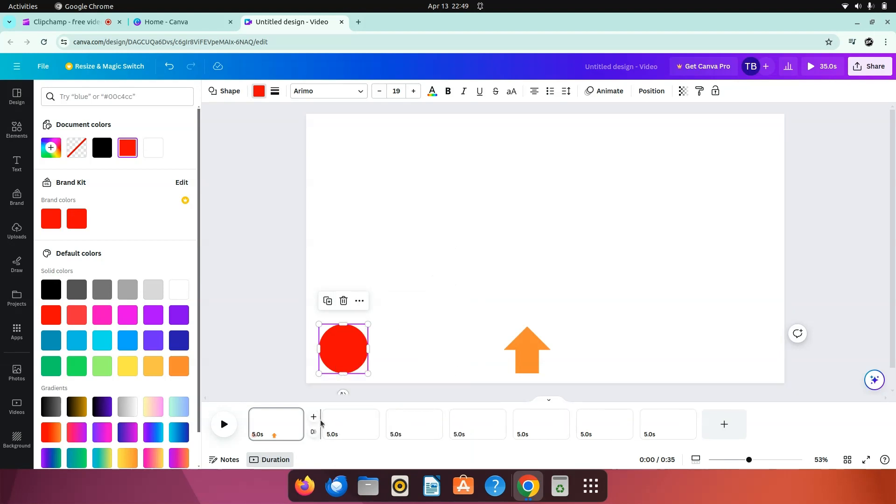
left_click(279, 326)
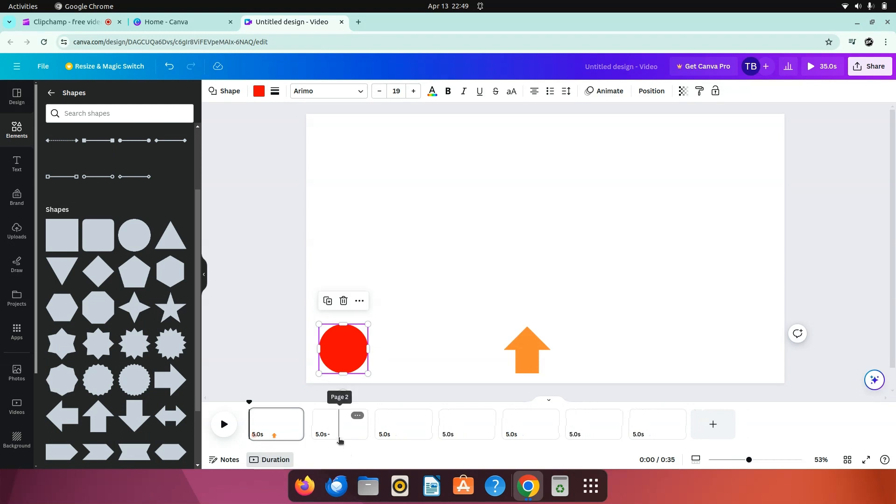
left_click(271, 335)
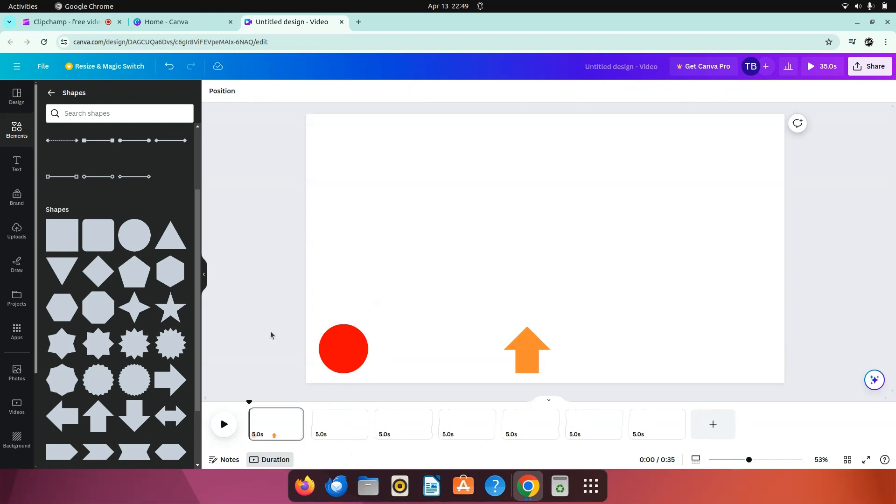
Step: Copy the circle and arrow together from the first page and paste them onto the second page
left_click_drag(270, 335, 590, 372)
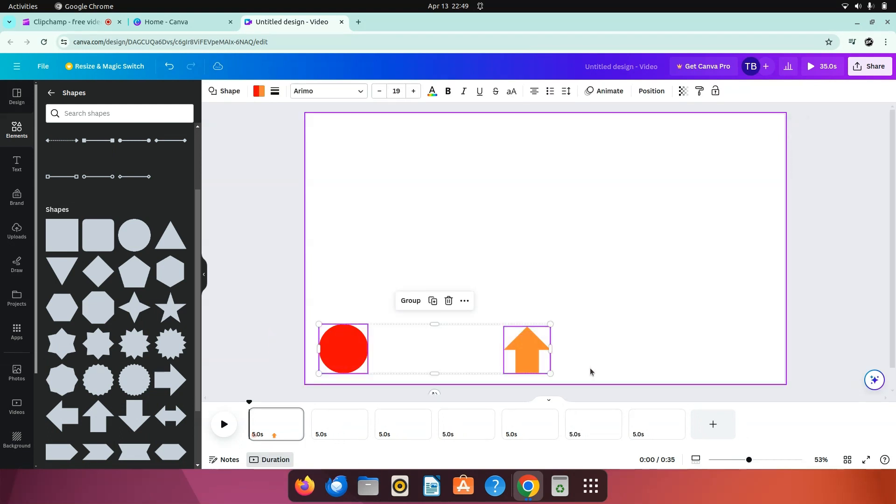
right_click(542, 360)
left_click(587, 243)
left_click(345, 424)
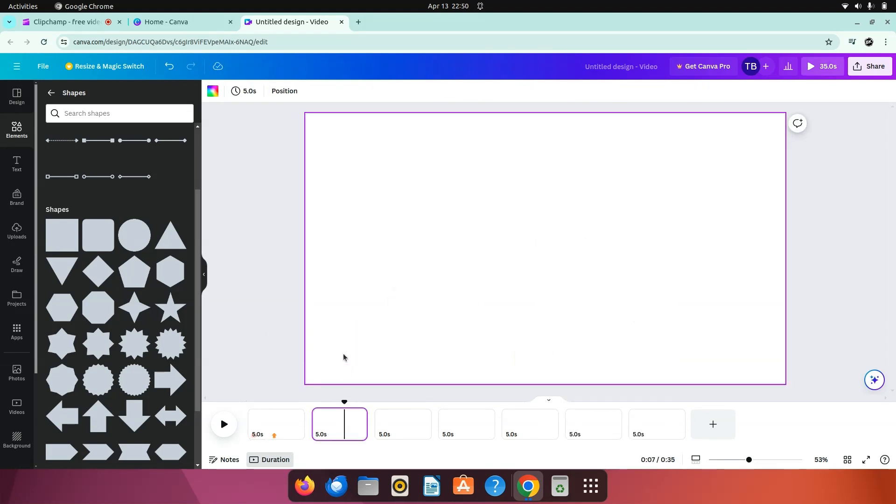
right_click(333, 345)
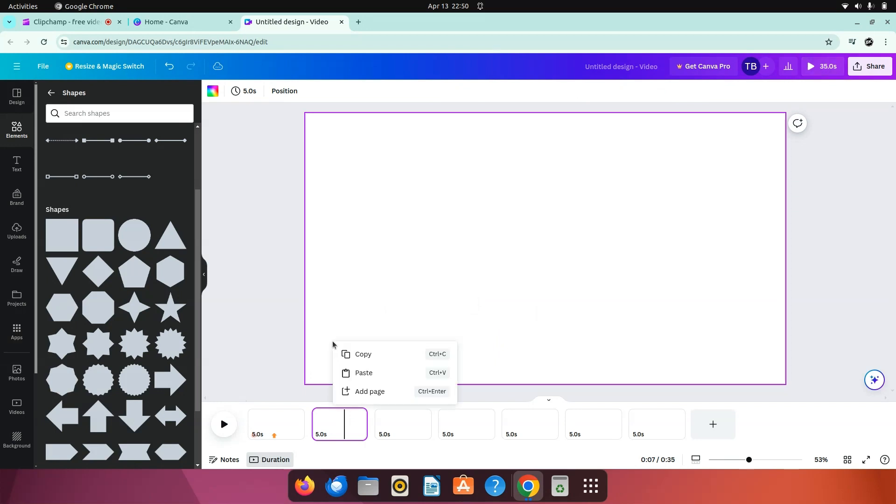
left_click(369, 376)
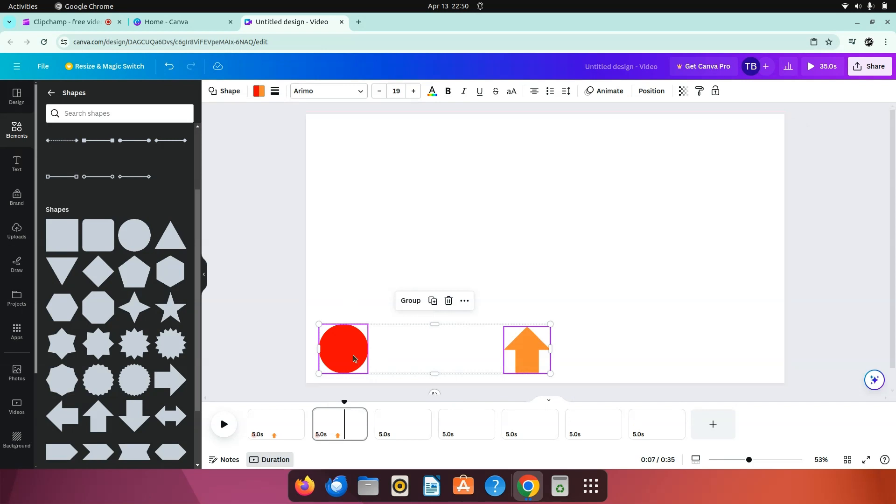
left_click(273, 332)
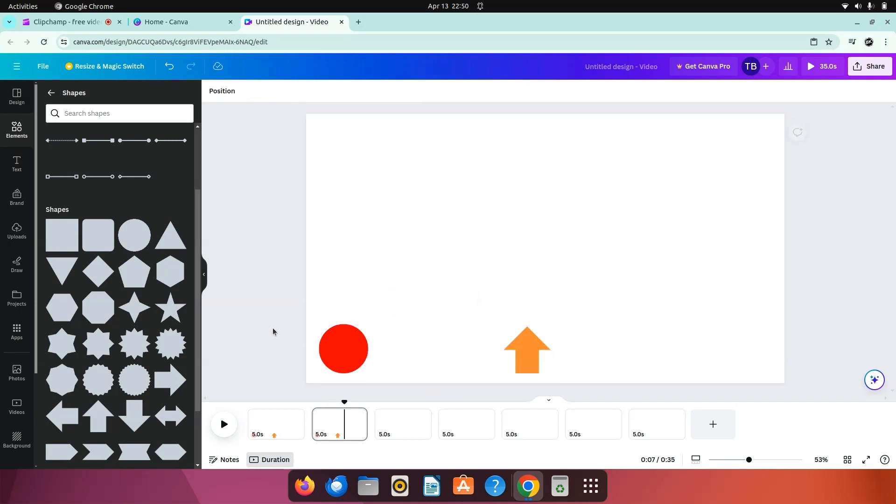
Step: On the second page, move the red circle right by about its own width and raise the orange arrow by about its own height
left_click(339, 351)
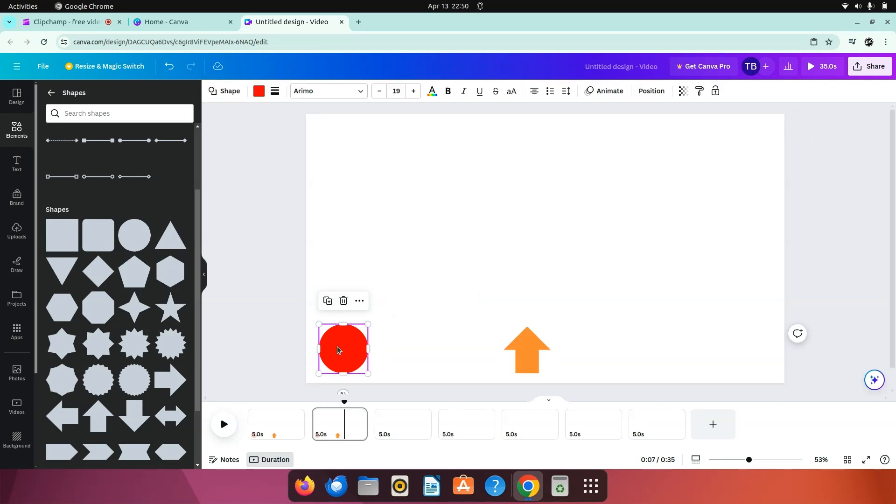
left_click_drag(338, 349, 383, 343)
left_click(267, 327)
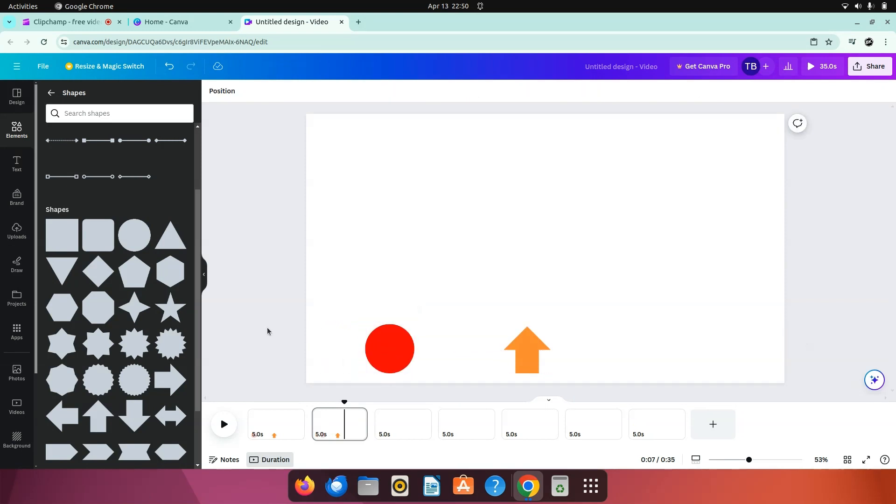
left_click(529, 362)
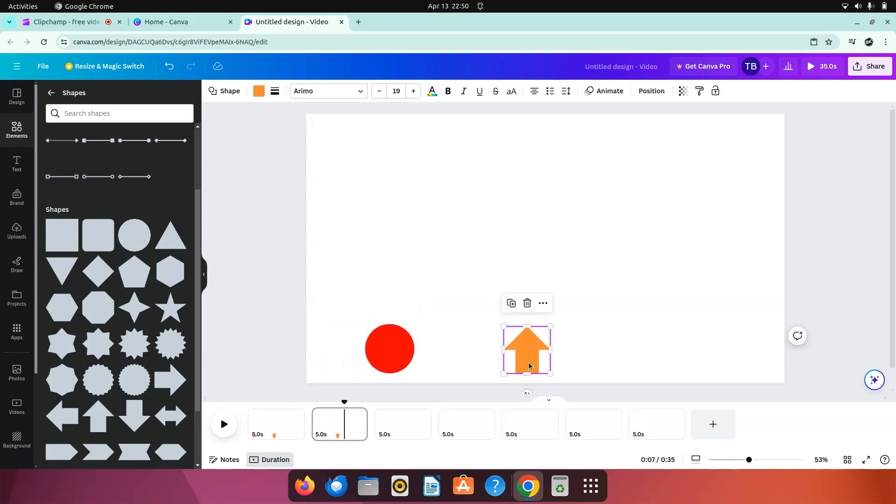
left_click_drag(530, 366, 532, 317)
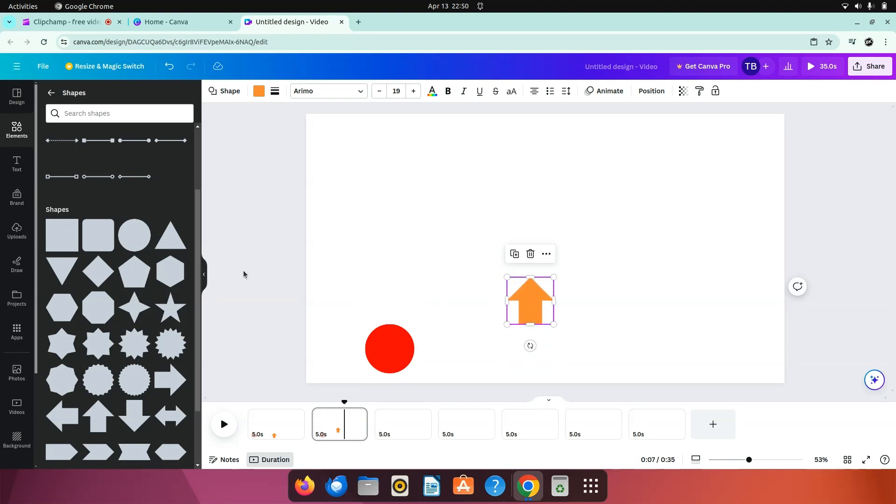
left_click(277, 300)
Step: Copy the circle and arrow together from the second page and paste them onto the third page
left_click_drag(270, 266, 581, 363)
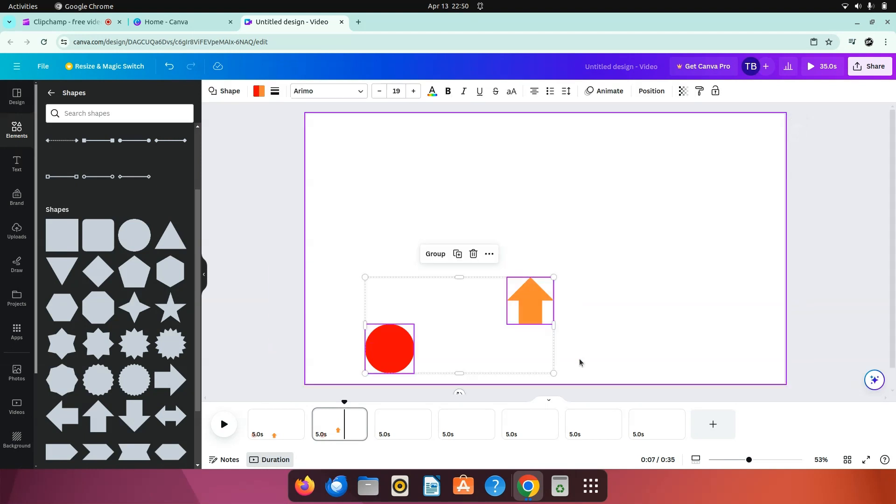
right_click(518, 299)
left_click(561, 247)
left_click(401, 427)
right_click(381, 328)
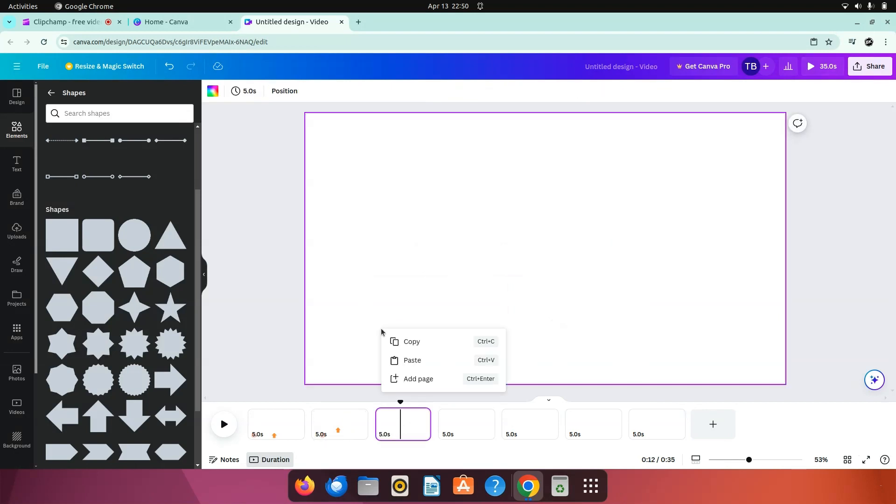
left_click(410, 361)
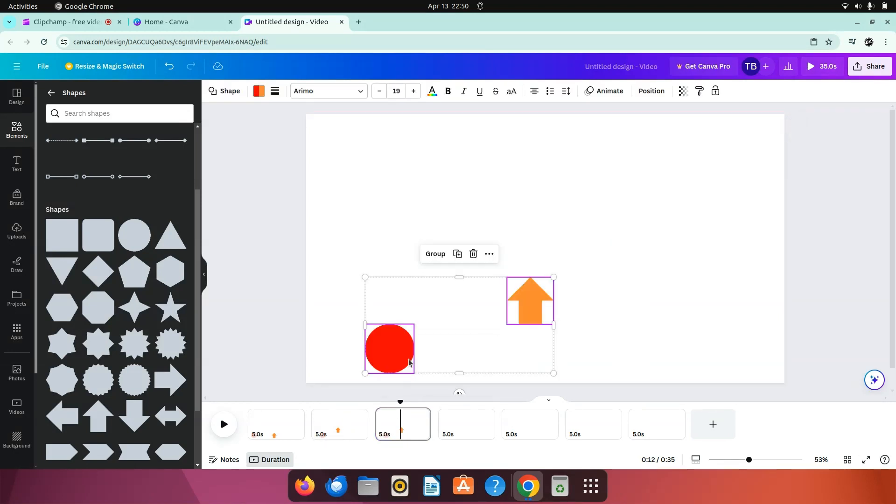
left_click(276, 333)
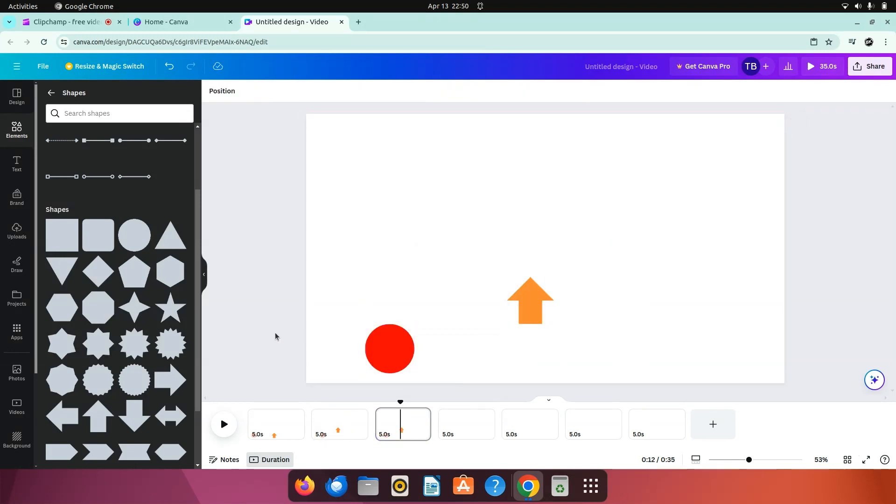
Step: On the third page, shift the circle right to just short of the arrow's column and raise the arrow to about mid-page height
left_click(383, 342)
left_click_drag(383, 342, 442, 342)
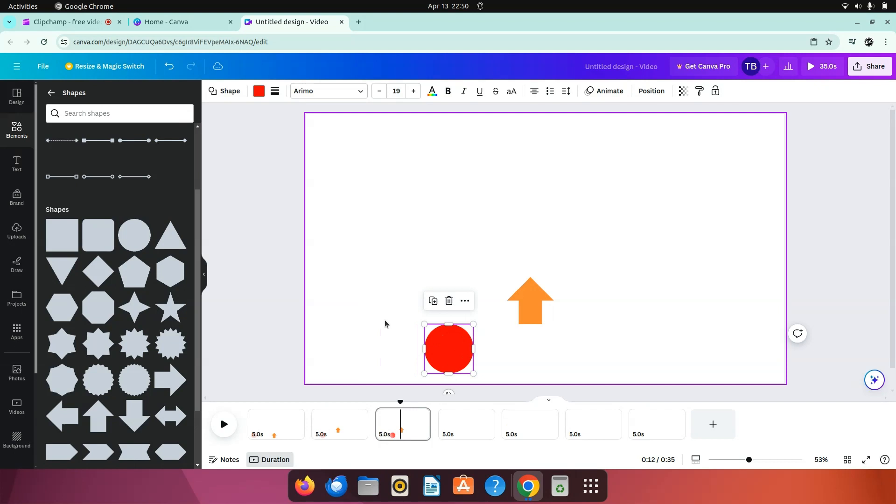
left_click(385, 320)
left_click(536, 317)
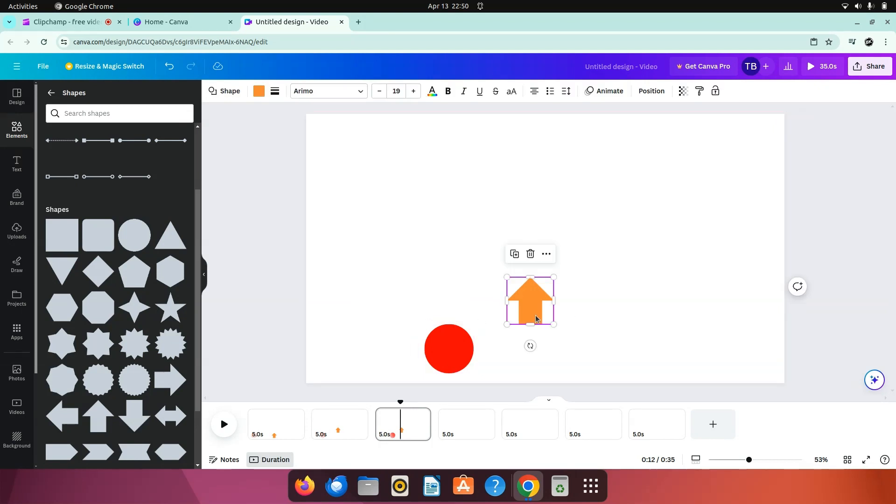
left_click_drag(536, 318, 535, 256)
left_click(458, 244)
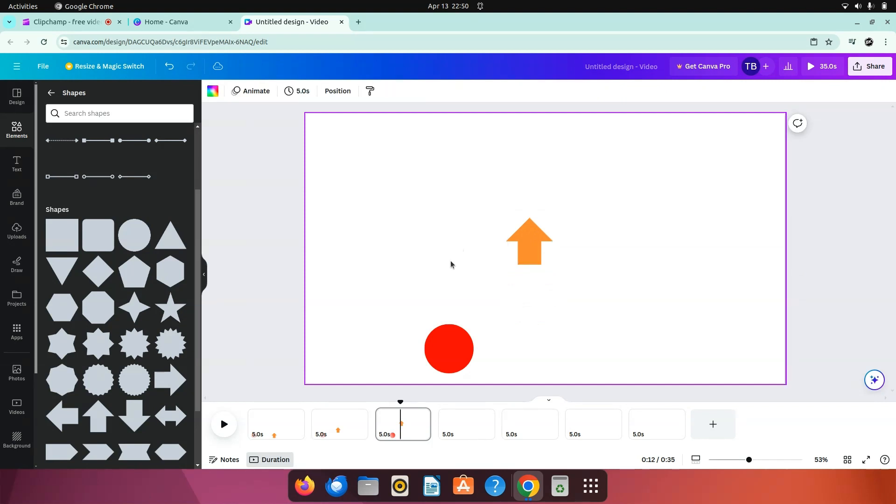
Step: Copy the circle and arrow together from the third page and paste them onto the fourth page
left_click_drag(554, 364, 554, 363)
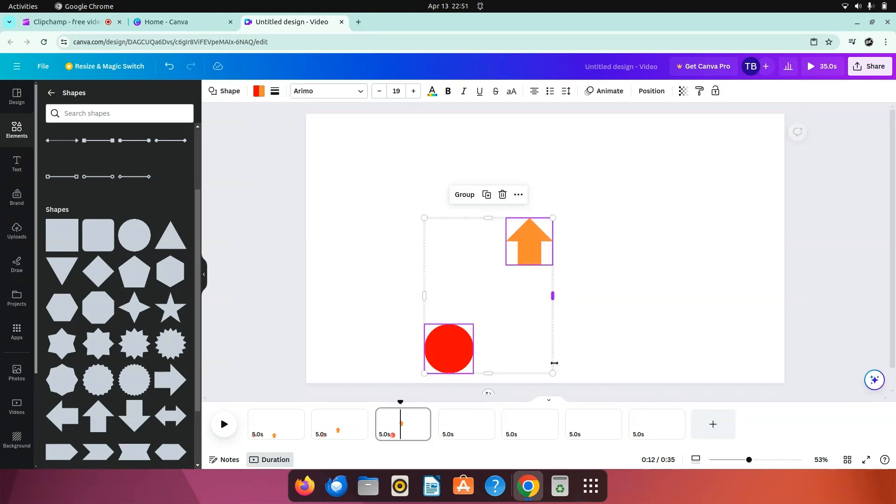
right_click(533, 258)
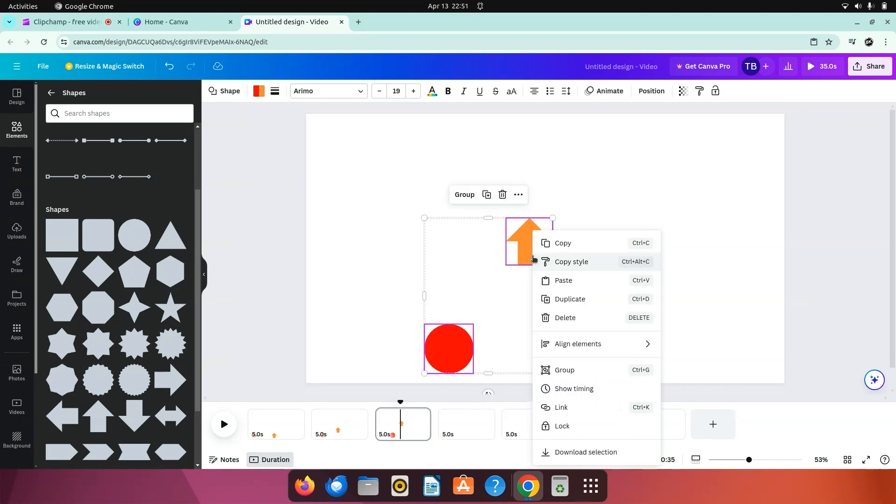
left_click(568, 244)
left_click(459, 428)
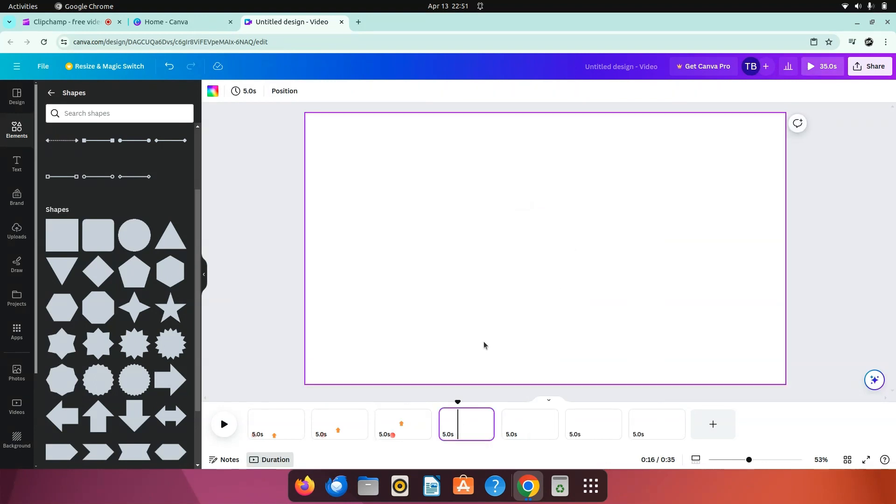
right_click(492, 307)
left_click(517, 337)
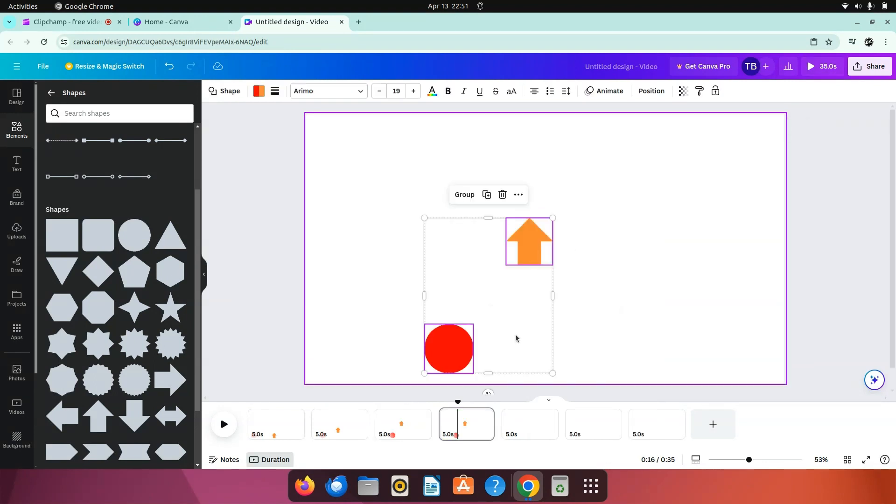
left_click(256, 309)
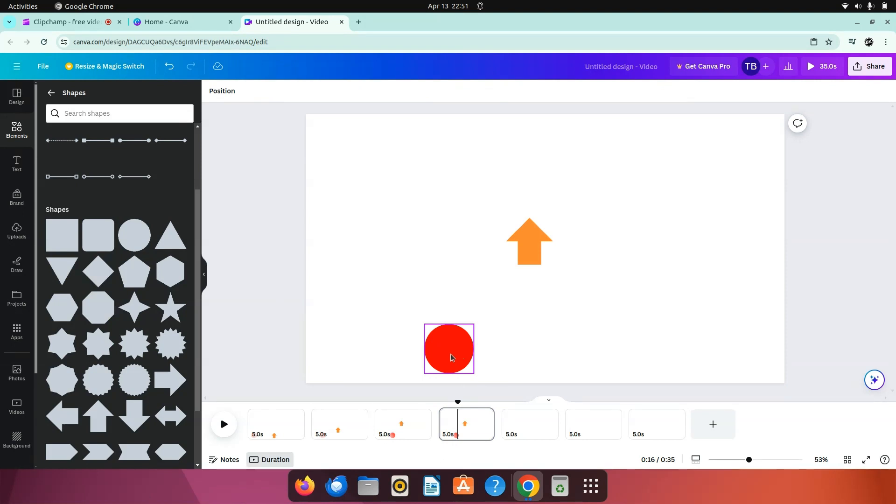
Step: On the fourth page, move the circle right until it sits nearly below the arrow, and raise the arrow into the page's upper third
left_click(451, 357)
left_click_drag(452, 357, 515, 357)
left_click(468, 286)
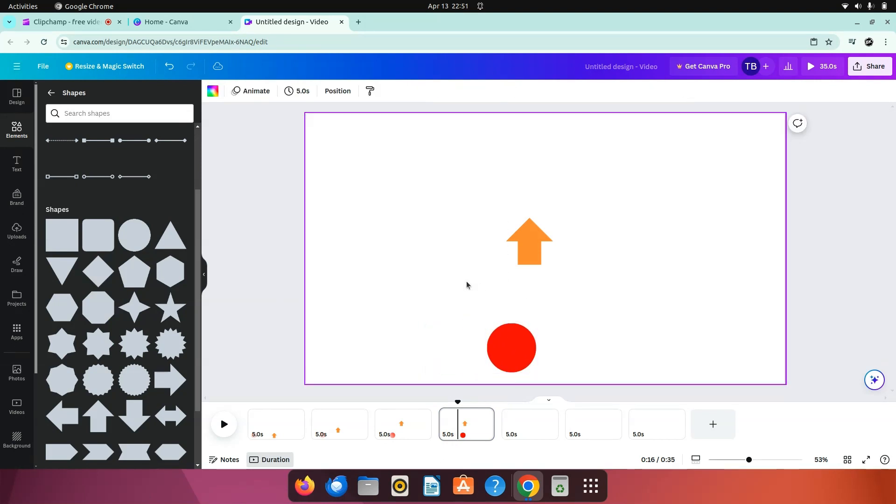
left_click(537, 240)
left_click_drag(536, 240, 536, 188)
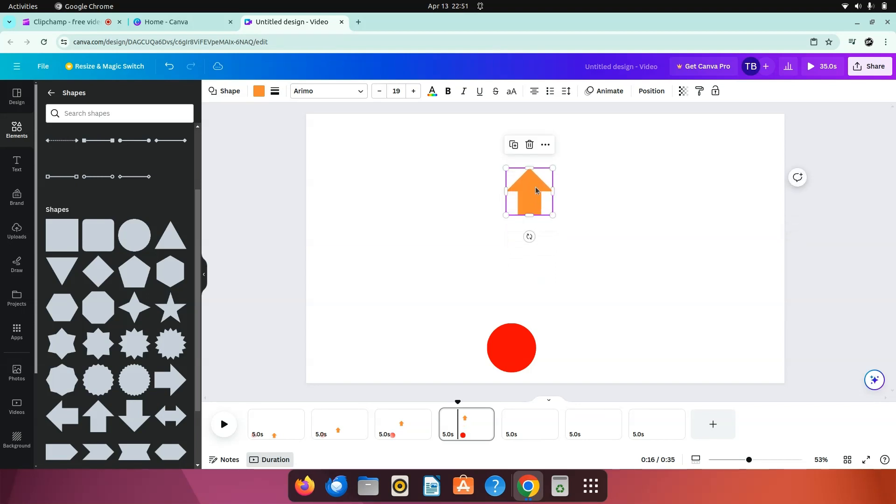
left_click(449, 226)
Step: Copy the circle and arrow together from the fourth page and paste them onto the fifth page
left_click_drag(256, 159, 562, 357)
right_click(496, 351)
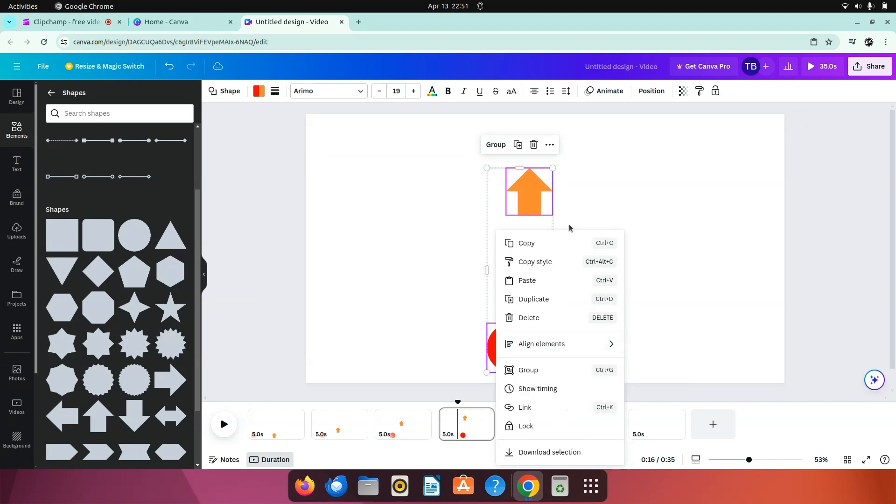
left_click(556, 237)
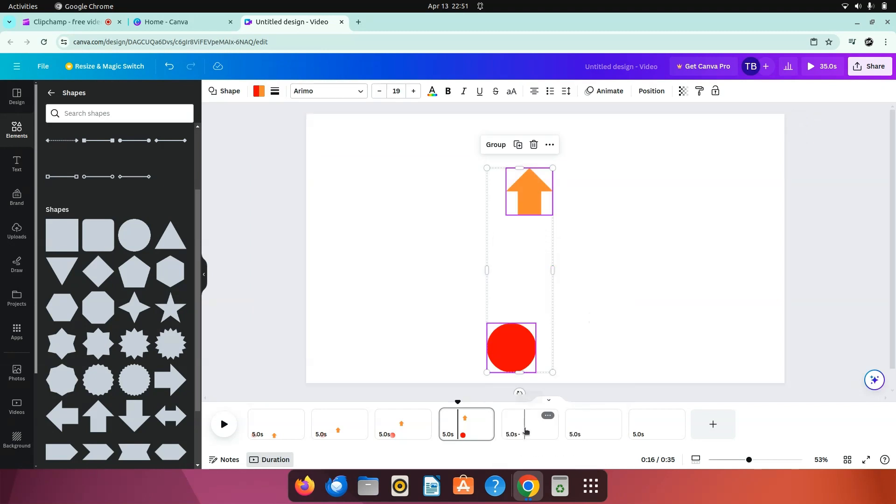
left_click(542, 422)
right_click(505, 346)
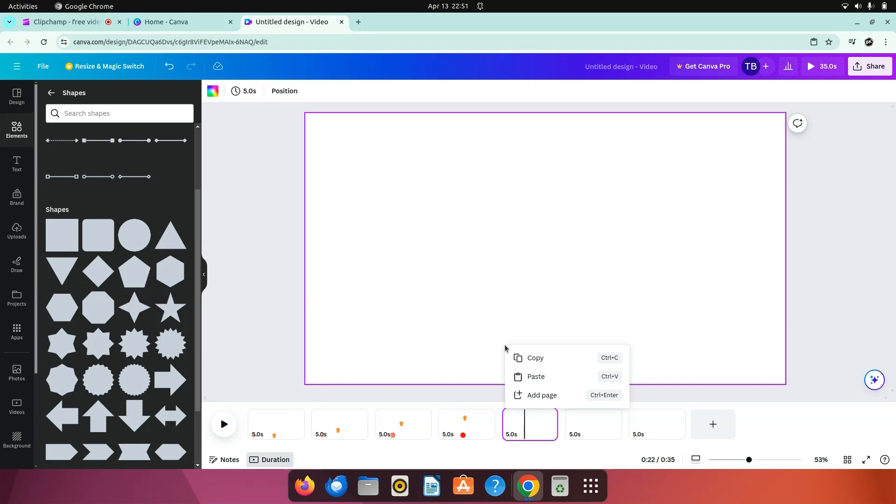
left_click(538, 379)
left_click(433, 306)
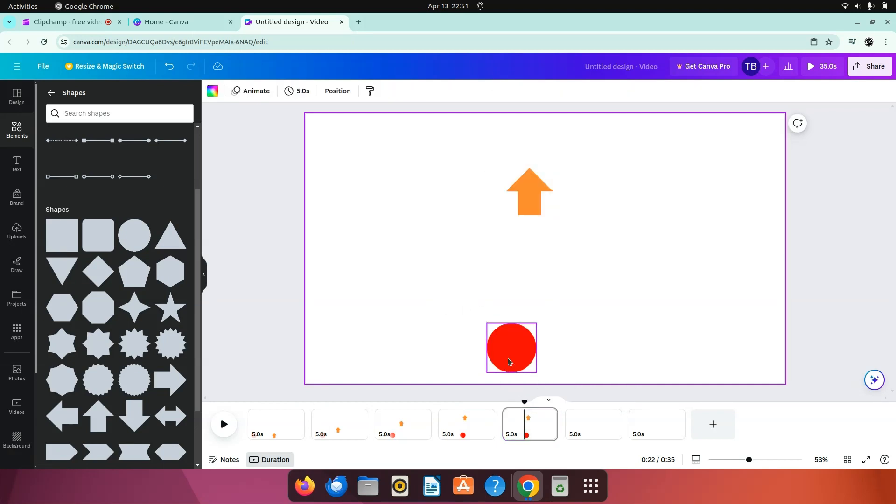
Step: On the fifth page, move the circle right past the arrow's column and raise the arrow close to the page's top edge
left_click_drag(509, 359, 575, 354)
left_click(486, 290)
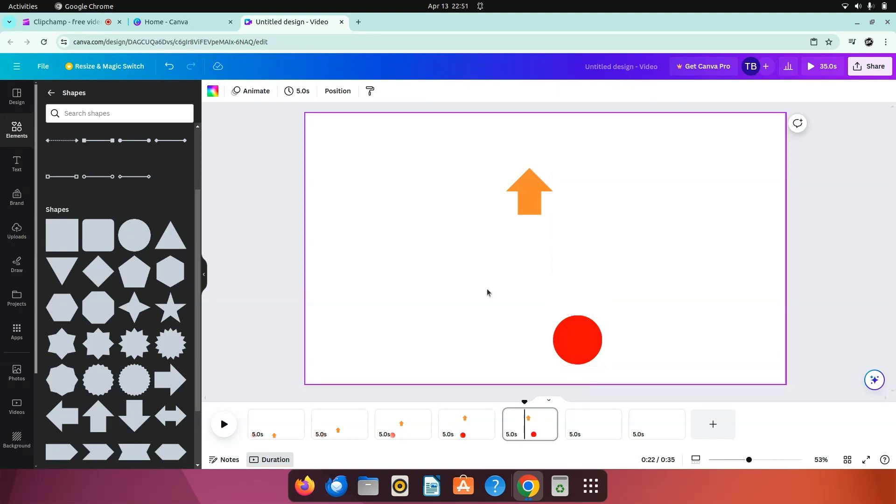
left_click(531, 208)
left_click_drag(531, 208, 531, 171)
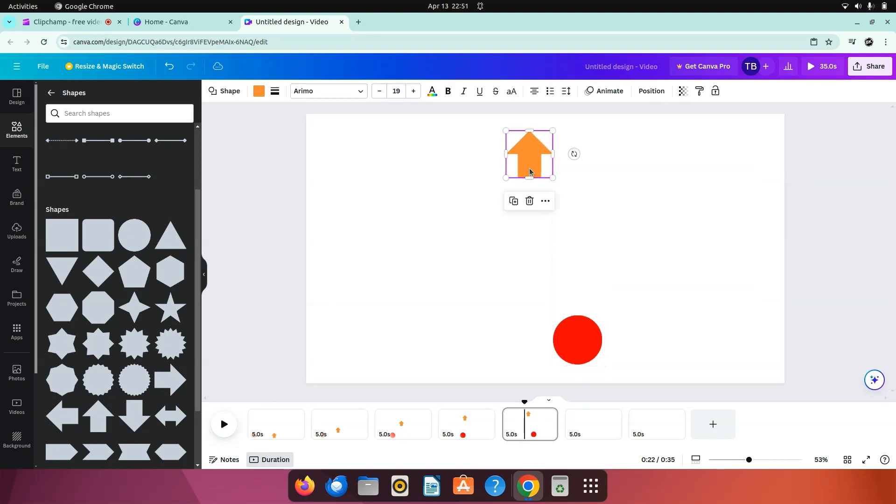
left_click(509, 259)
Step: Copy the circle and arrow together from the fifth page and paste them onto the sixth page
left_click_drag(250, 136, 598, 340)
right_click(577, 336)
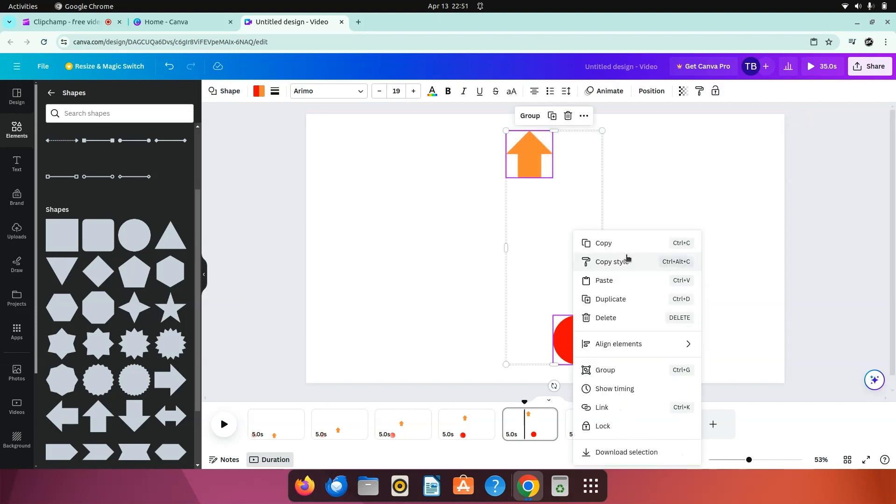
left_click(635, 245)
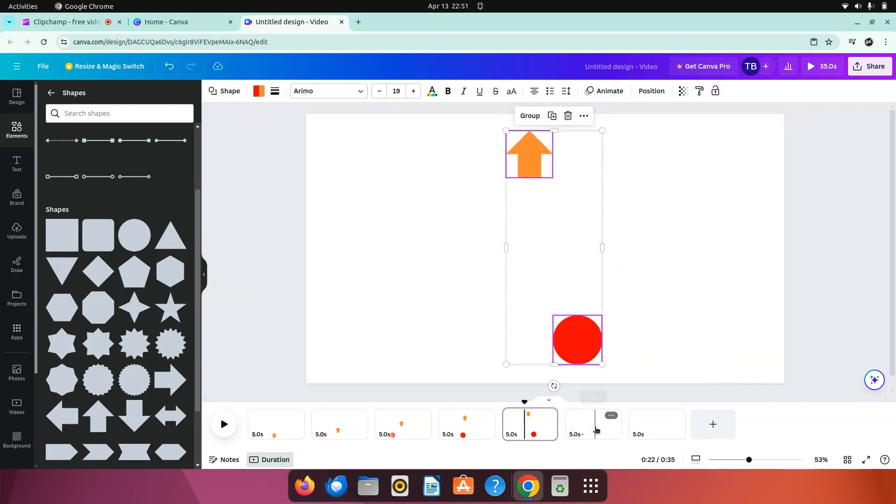
left_click(598, 420)
right_click(560, 326)
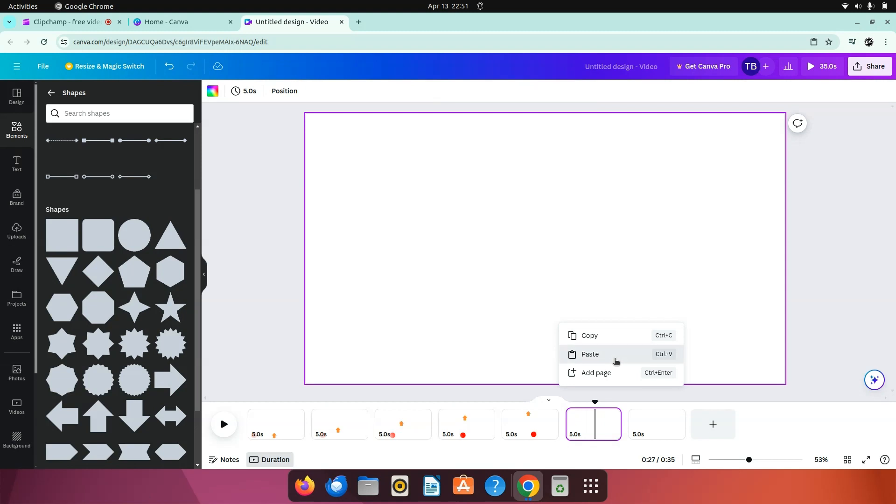
left_click(611, 357)
left_click(522, 293)
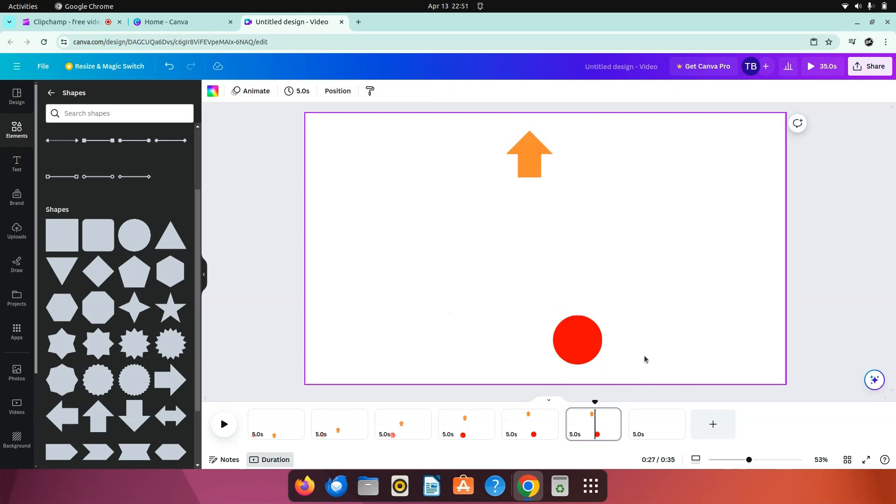
Step: On the sixth page, move the circle farther right, well beyond the arrow, and raise the arrow against the page's top edge
left_click_drag(571, 342, 634, 339)
left_click(533, 298)
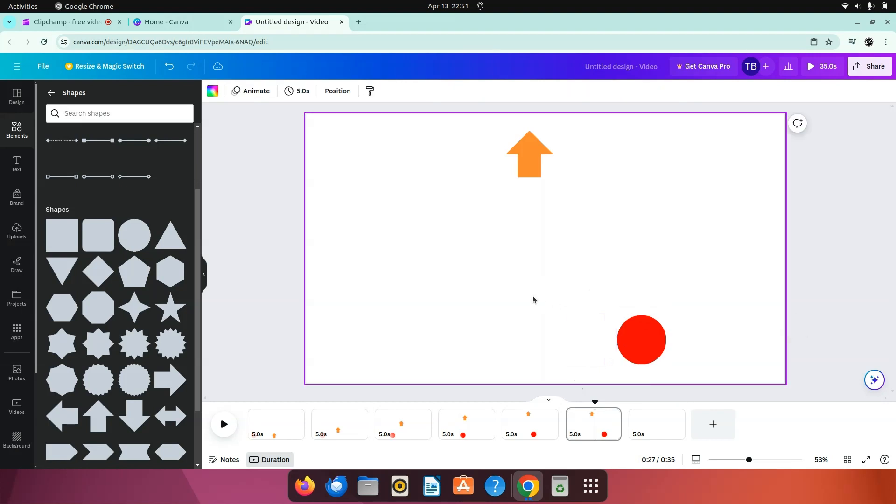
left_click(527, 163)
left_click_drag(528, 163, 528, 145)
left_click(542, 257)
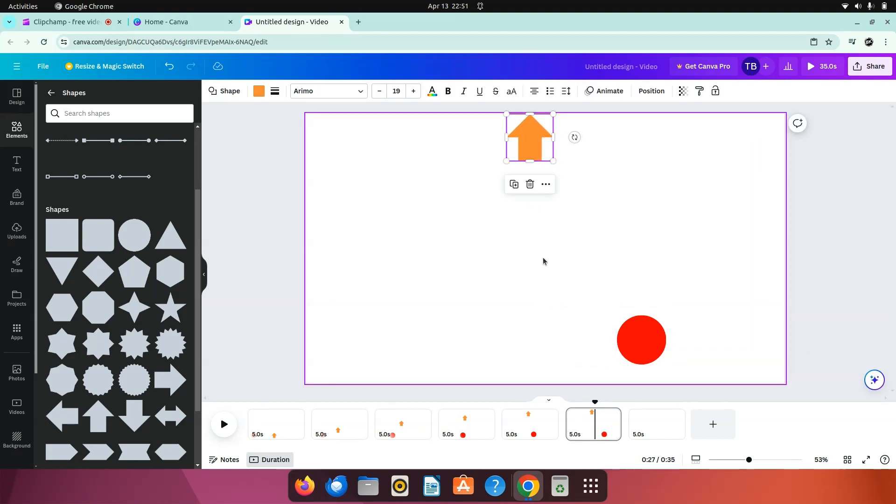
Step: Try to copy the circle and arrow together from the sixth page onto the empty seventh page
left_click_drag(278, 125, 677, 367)
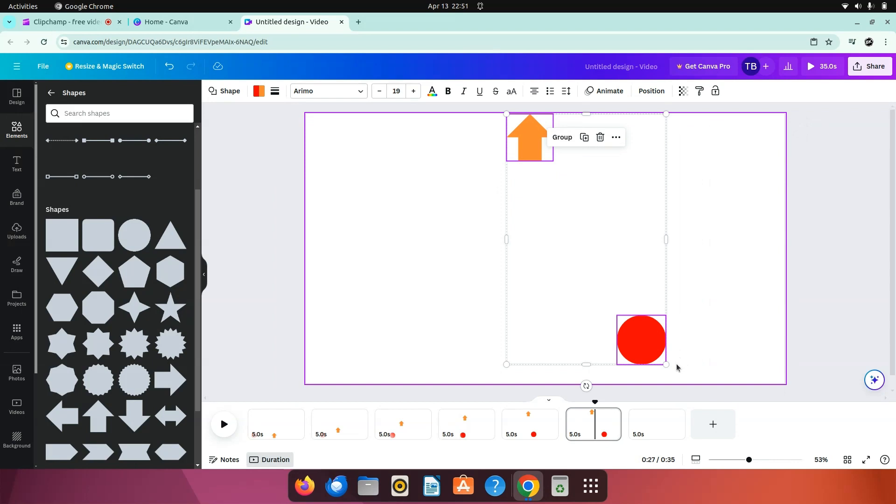
right_click(587, 269)
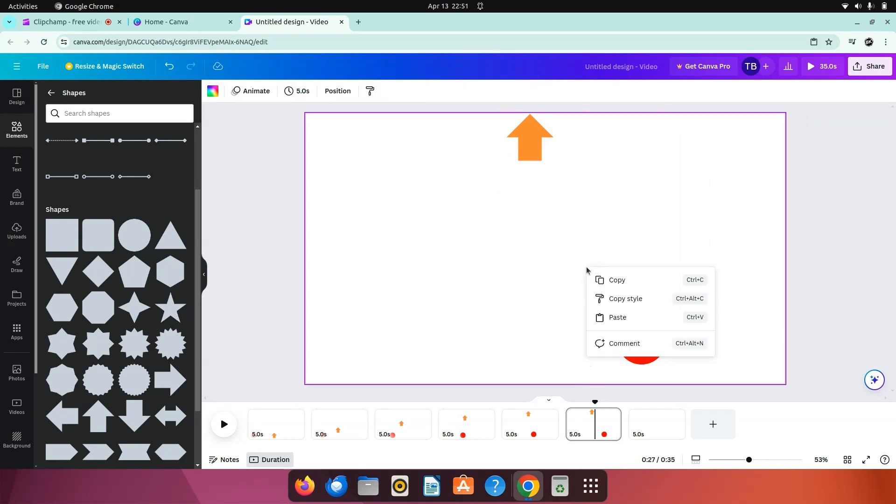
left_click(626, 280)
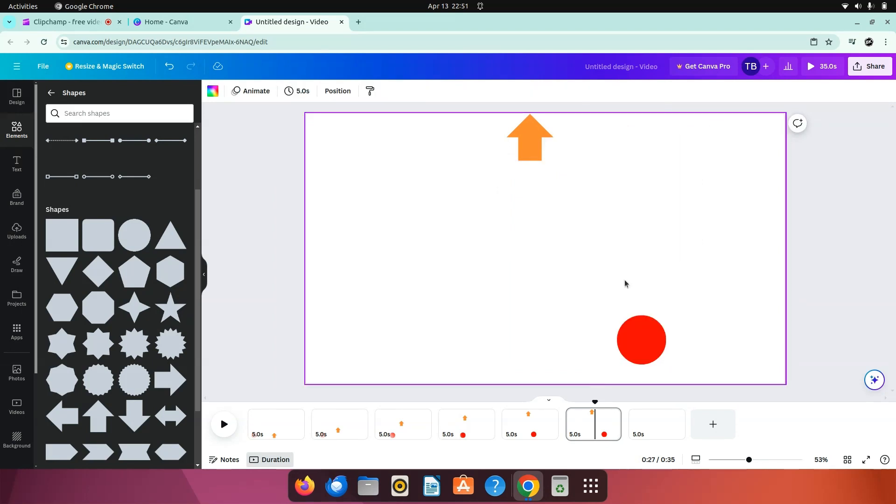
left_click(652, 420)
right_click(552, 271)
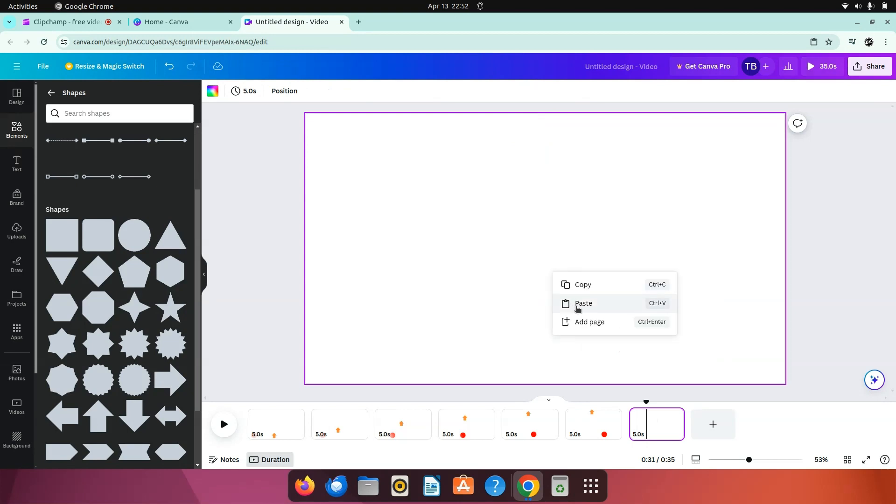
left_click(576, 306)
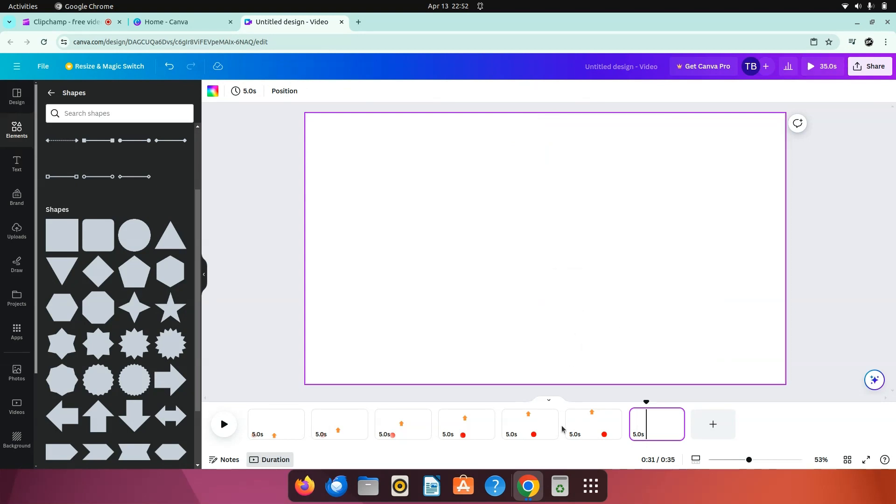
Step: Copy the circle and arrow together from the sixth page and paste them onto the seventh page
left_click(594, 430)
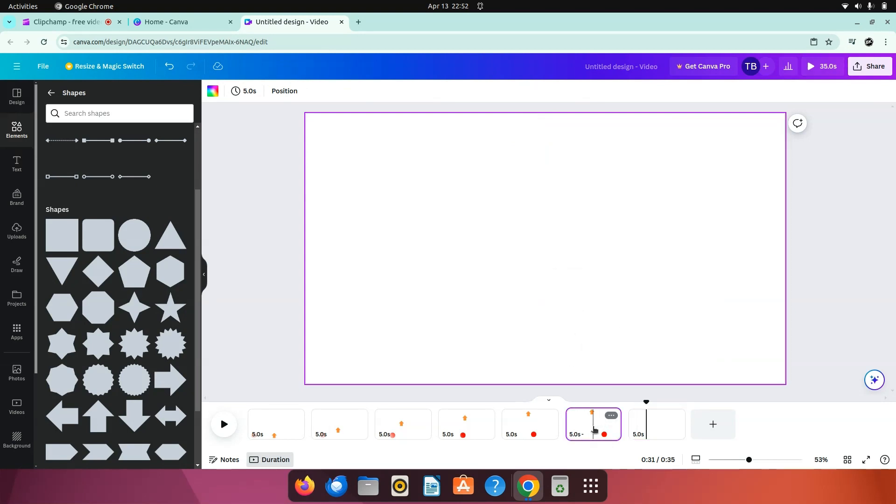
left_click(279, 133)
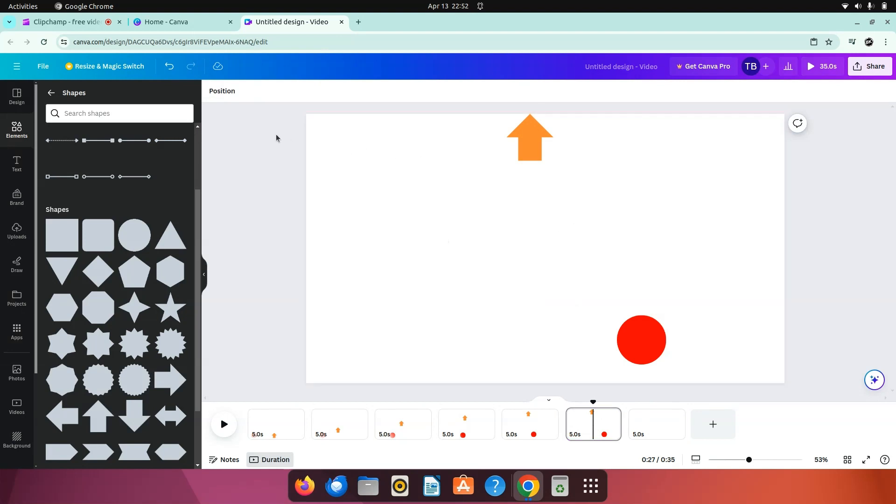
left_click_drag(277, 138, 665, 357)
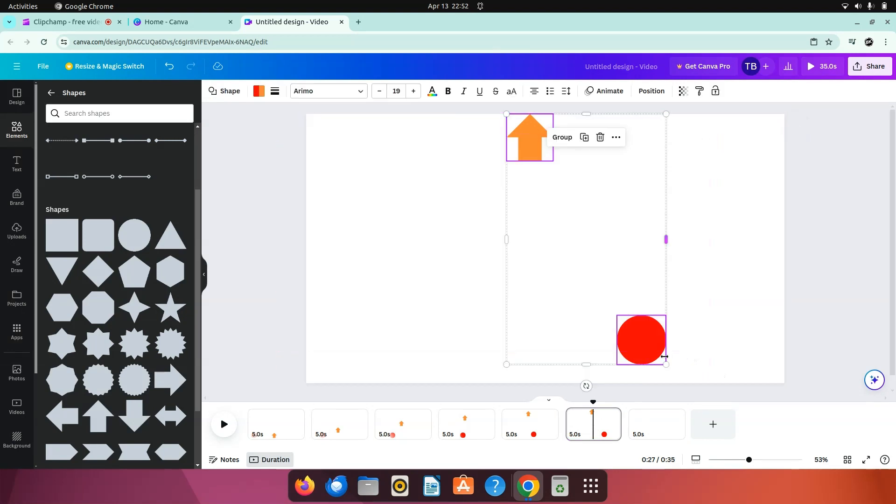
right_click(656, 354)
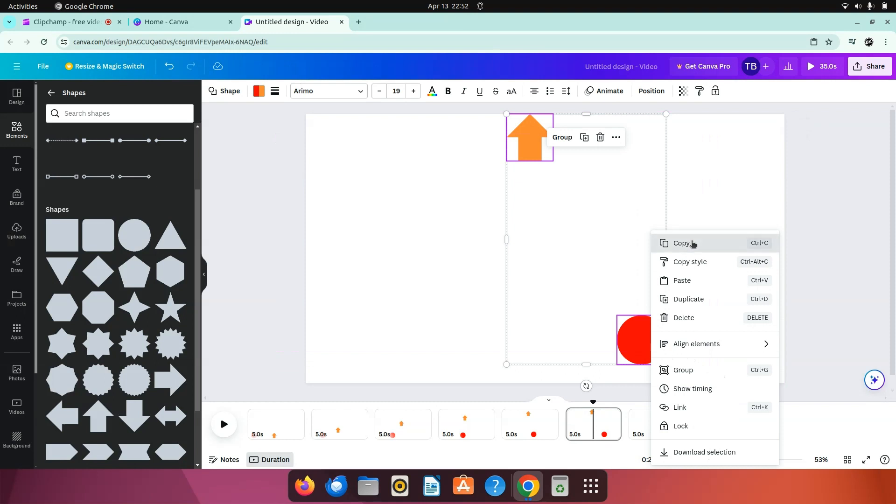
left_click(658, 242)
left_click(654, 407)
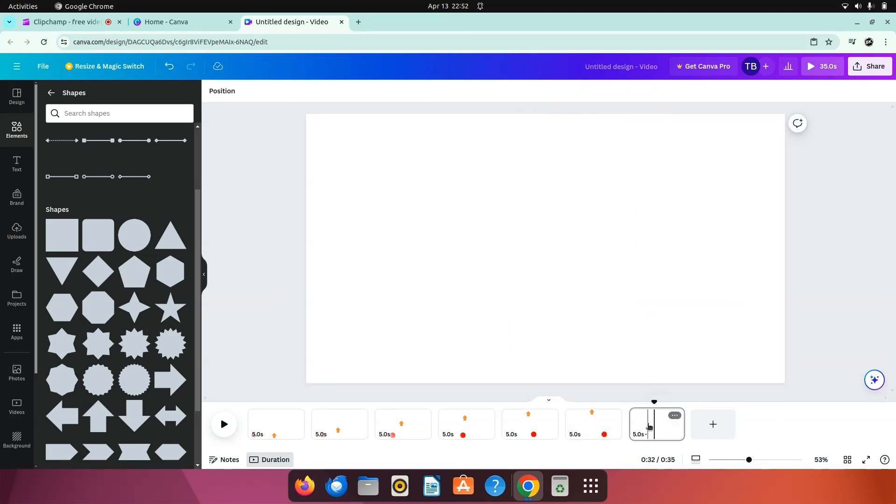
left_click(563, 286)
right_click(563, 285)
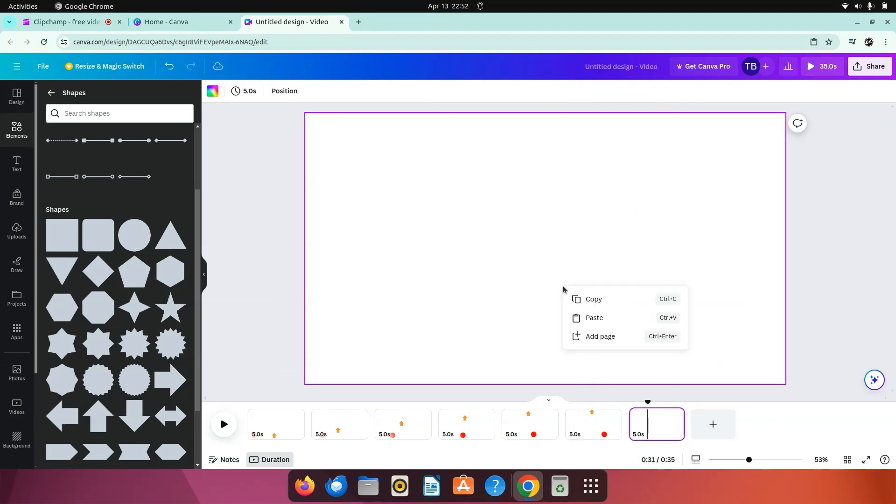
left_click(588, 317)
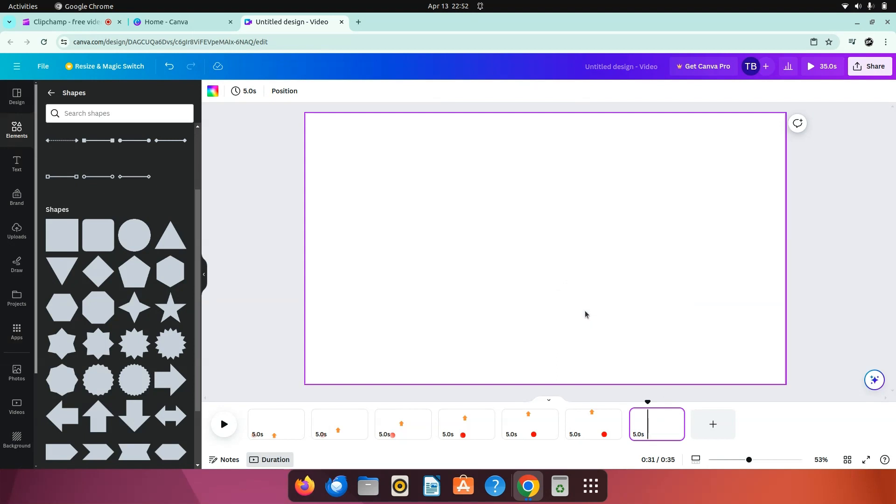
Step: On the seventh page, push the arrow up off the page's top edge and shift the circle farther right toward the page's right edge
left_click(468, 198)
left_click(525, 141)
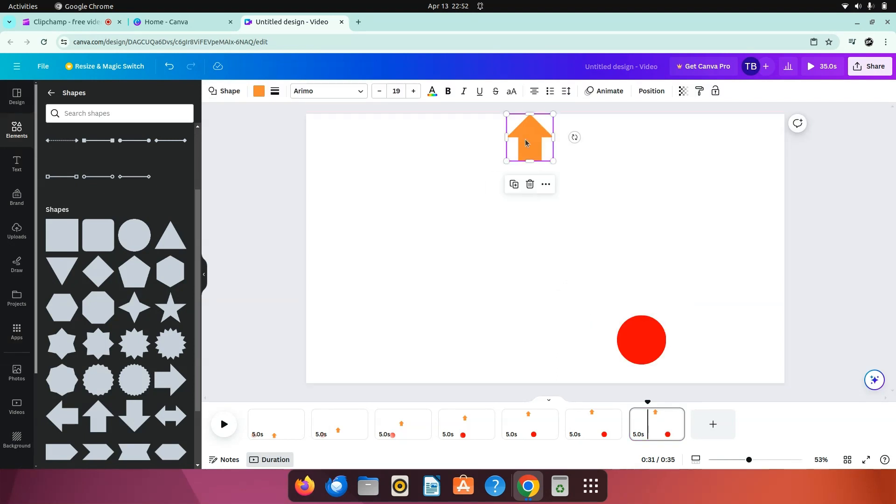
left_click_drag(526, 141, 528, 107)
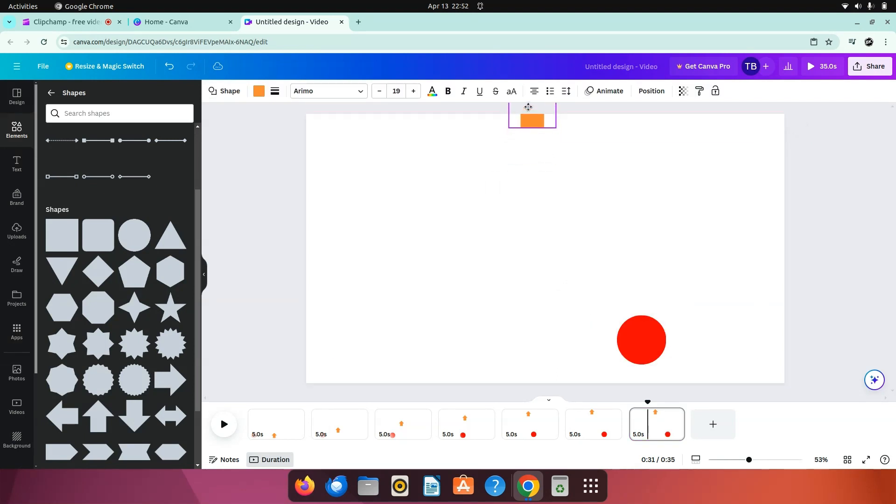
left_click(531, 151)
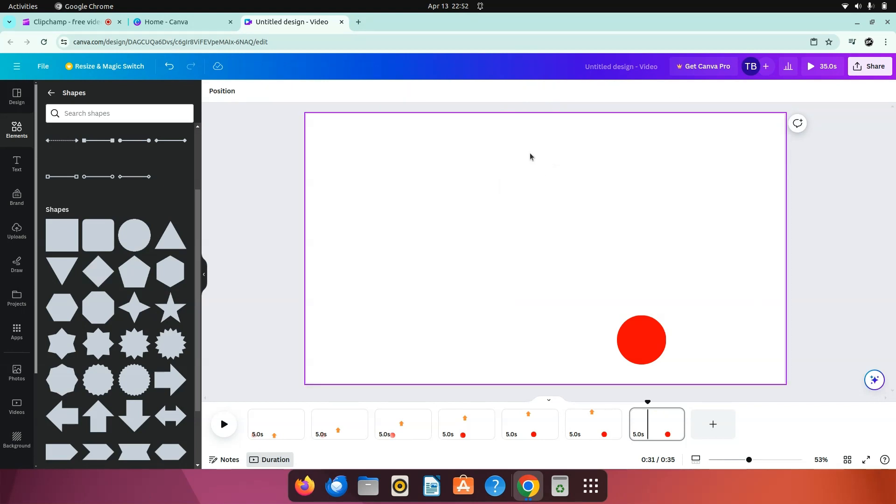
left_click(656, 355)
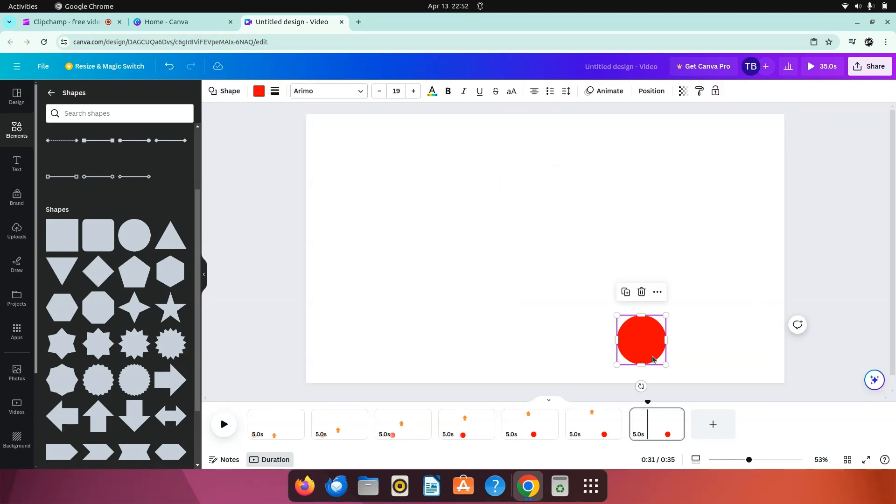
left_click_drag(656, 357, 717, 358)
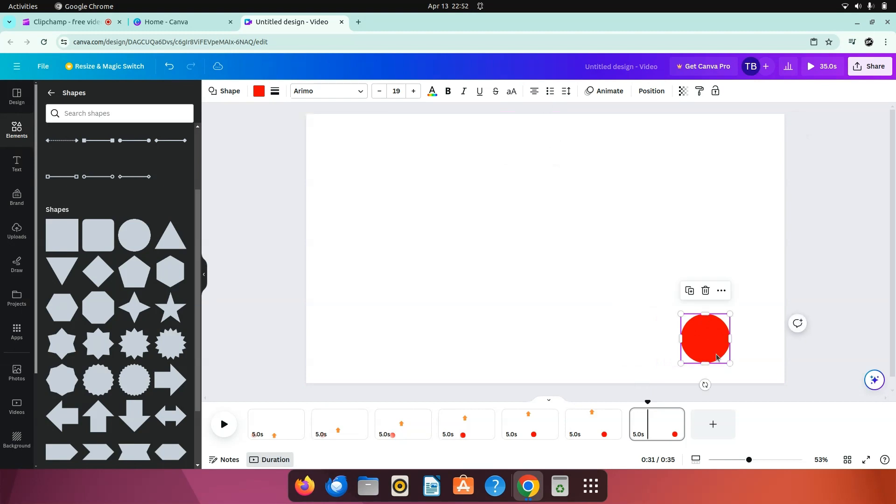
left_click(830, 380)
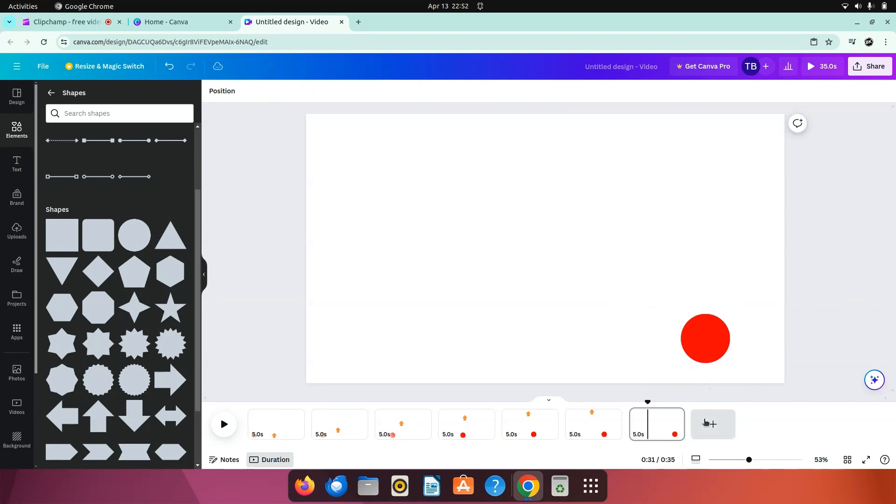
Step: Add an eighth page and paste a copy of the seventh page's circle onto it
left_click(706, 423)
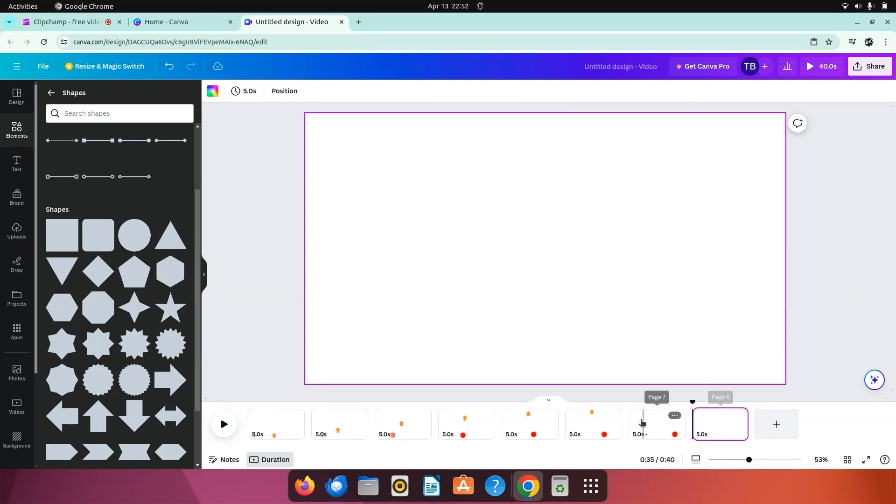
left_click(651, 424)
left_click(704, 342)
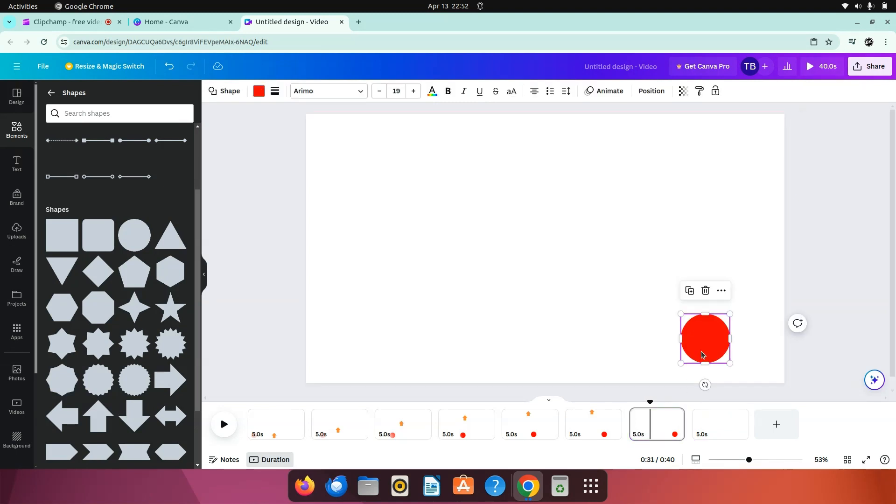
right_click(702, 343)
left_click(747, 225)
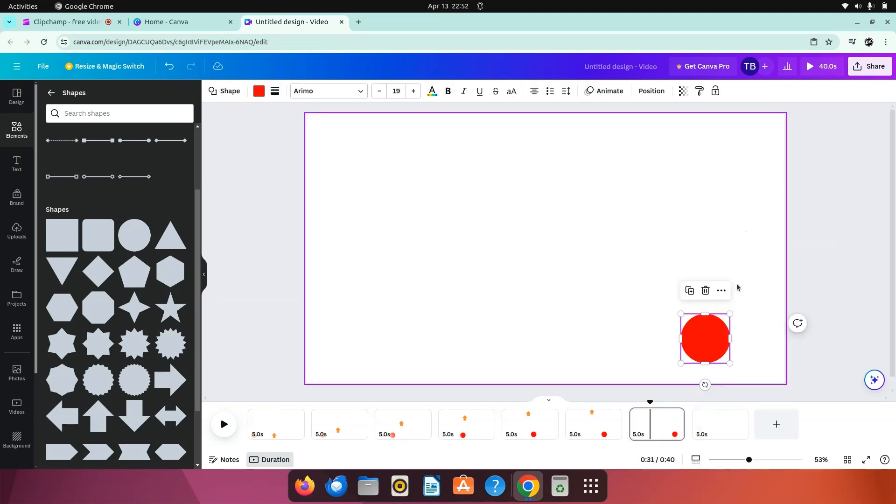
left_click(717, 439)
right_click(715, 354)
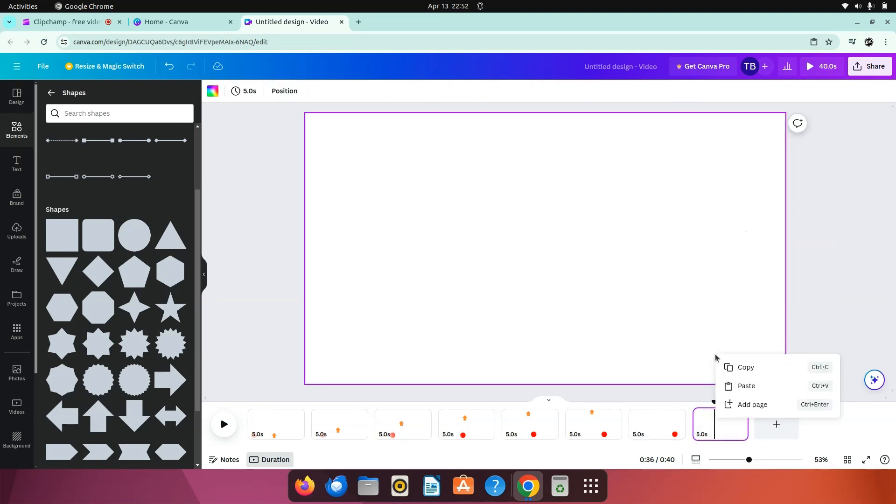
left_click(742, 385)
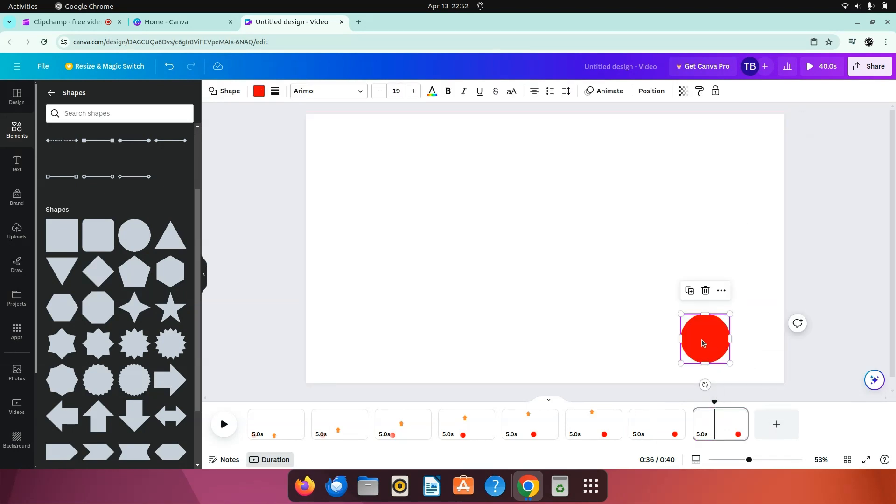
Step: Move the eighth page's circle right, almost against the page's right edge
left_click_drag(701, 340, 755, 342)
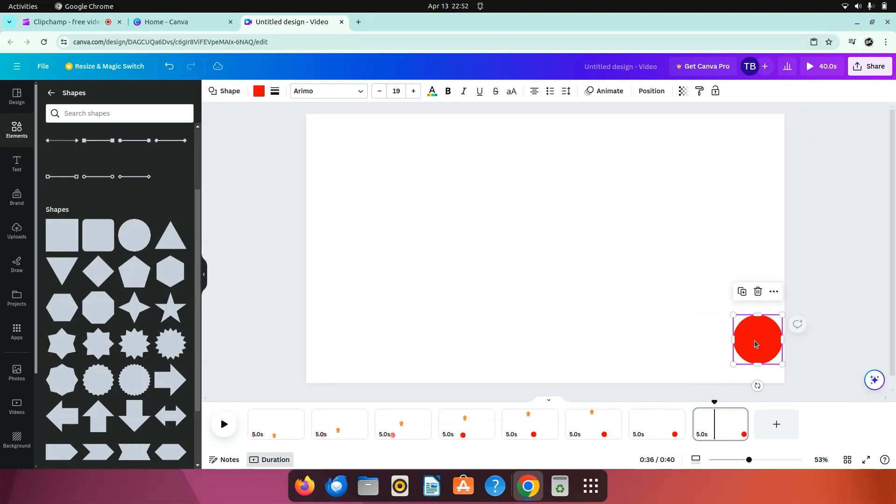
left_click(823, 224)
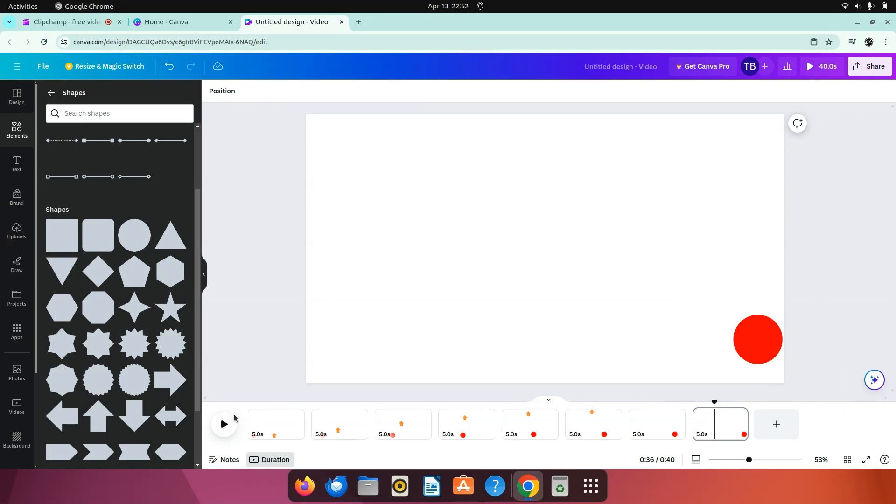
Step: Select all eight pages and try to set their timing to 1.0 s each
left_click(254, 415)
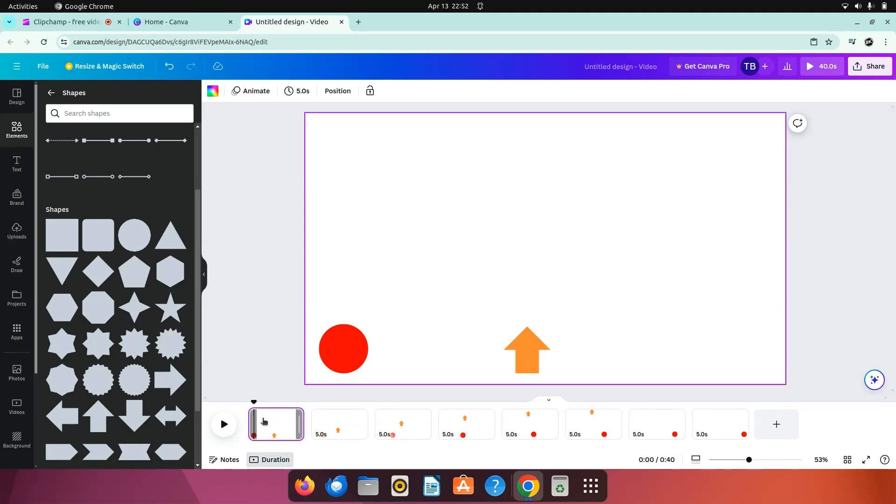
left_click(269, 423)
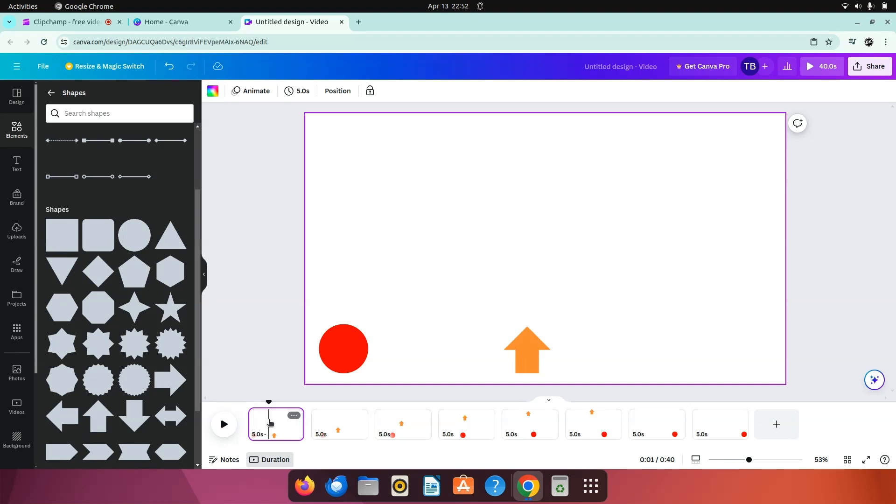
key("ctrl+a")
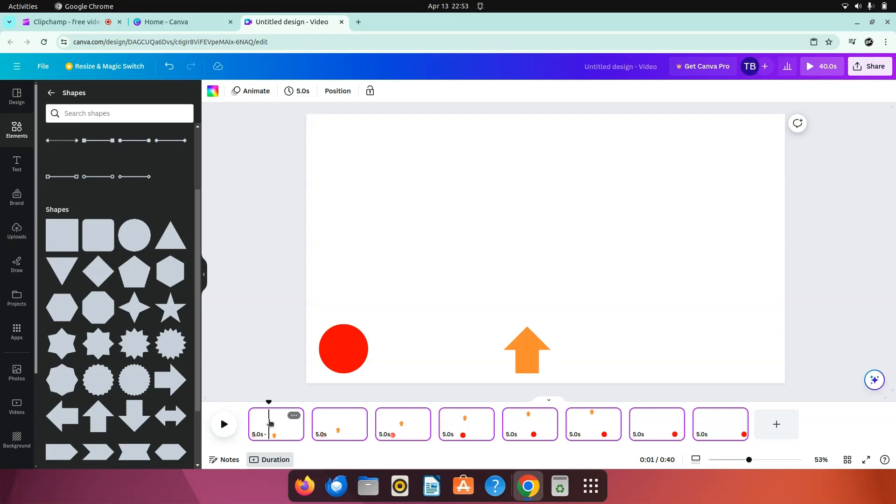
left_click(299, 92)
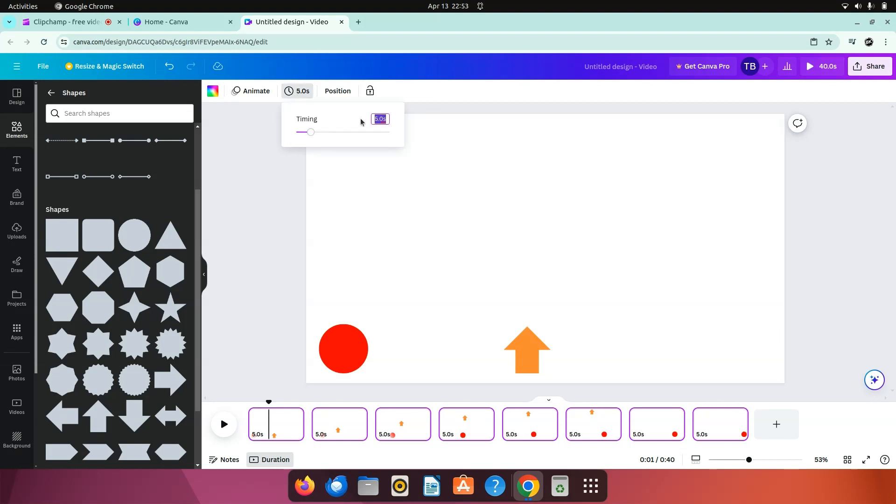
type("1.0")
key("Return")
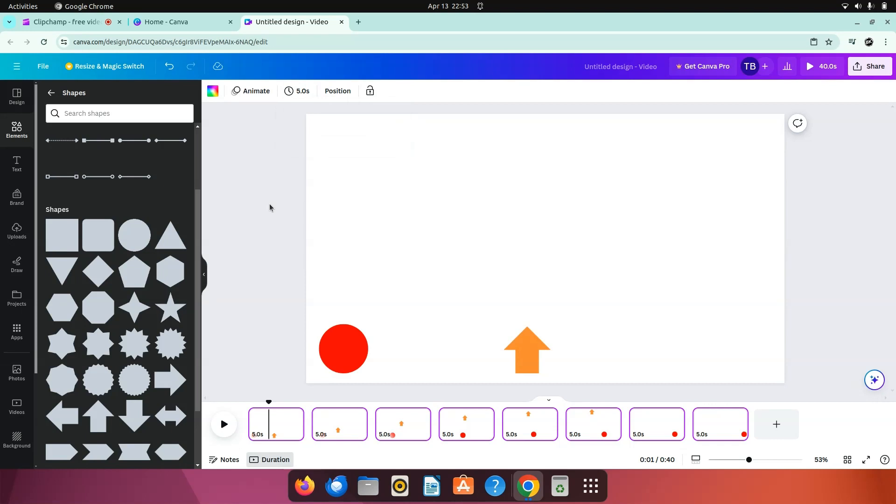
Step: Play the animation briefly from the first page and return to its start
left_click(250, 414)
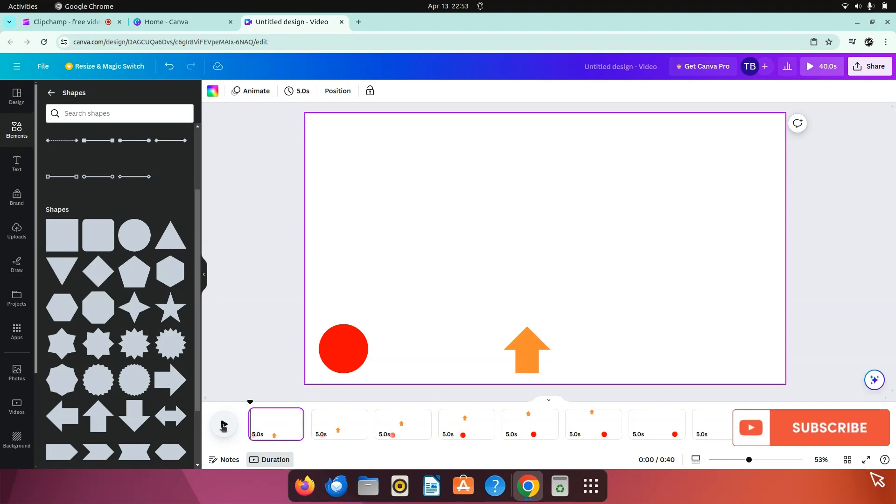
left_click(224, 425)
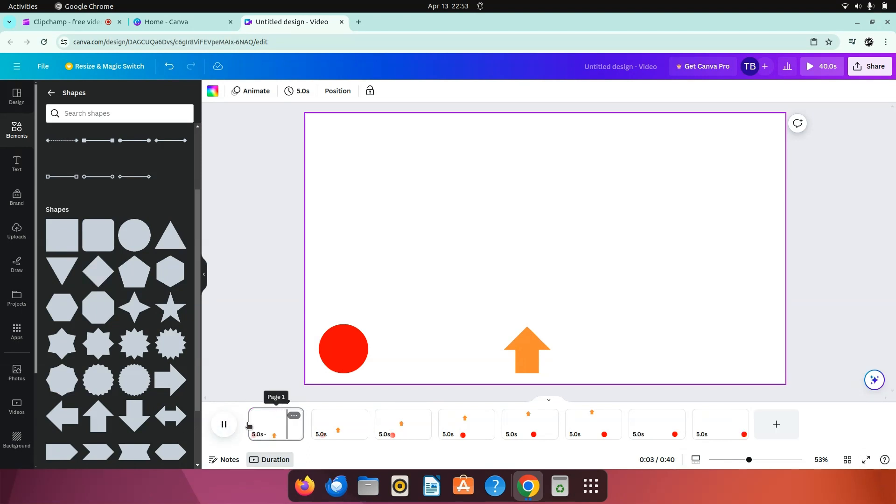
left_click(251, 422)
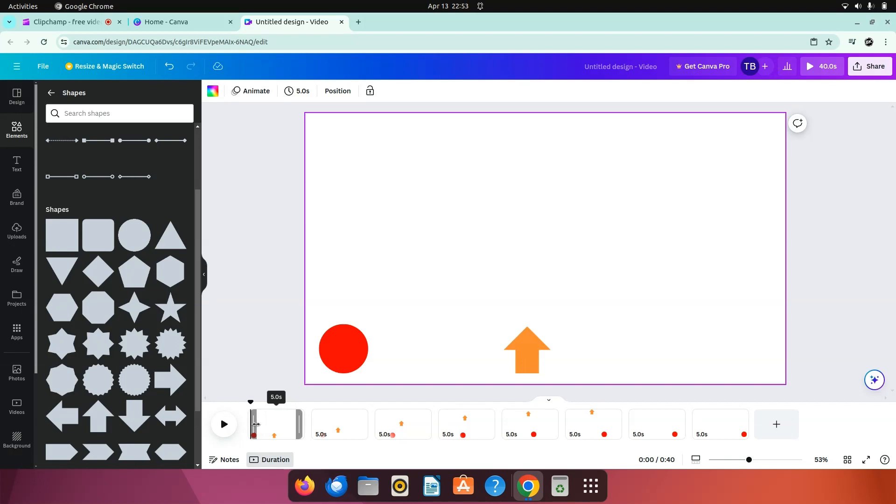
Step: Select all eight pages and set their timing to 1.0 s each
key("ctrl+a")
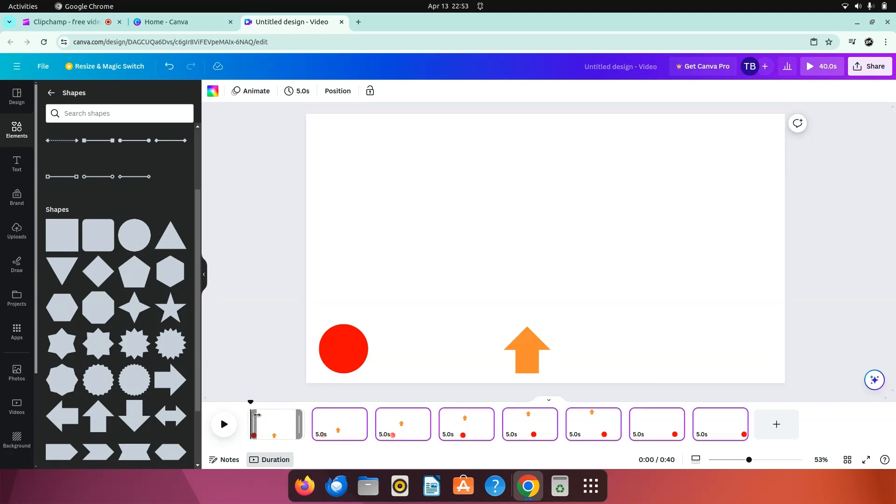
left_click(297, 91)
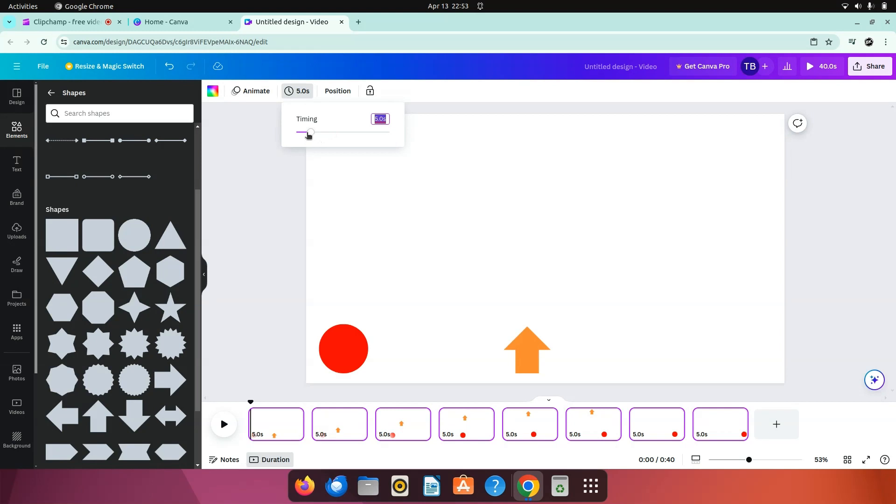
left_click_drag(310, 133, 299, 134)
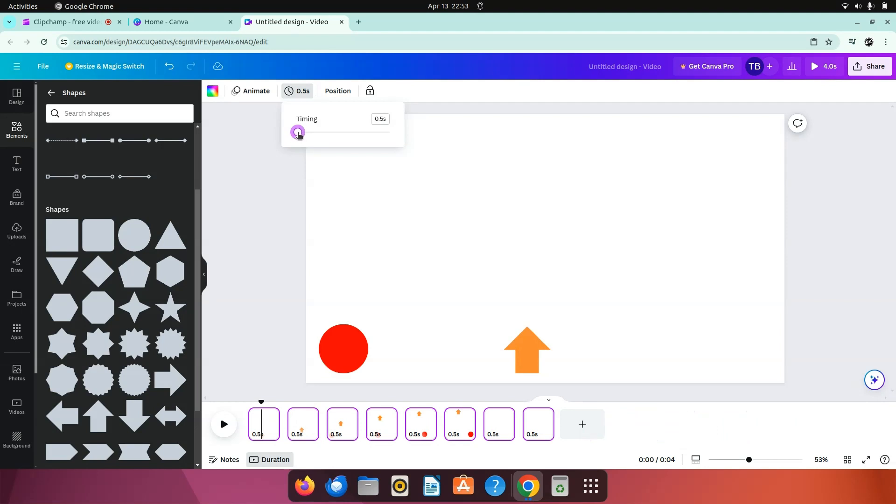
left_click_drag(298, 134, 300, 135)
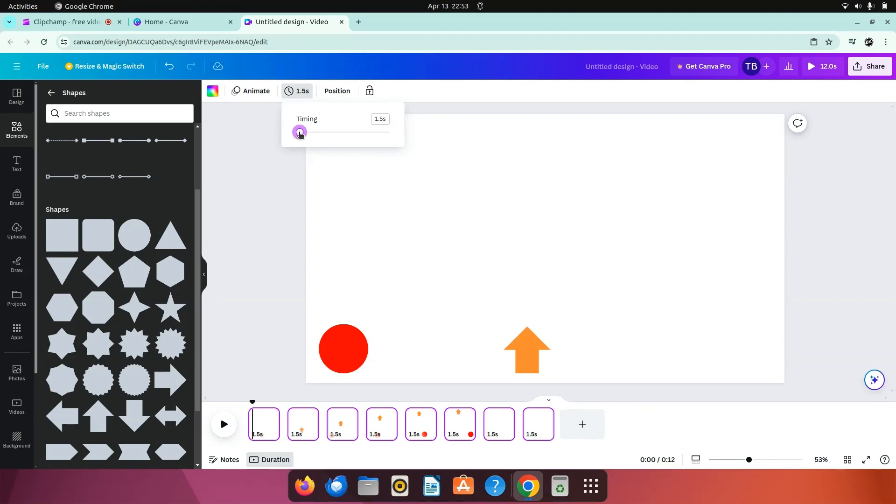
left_click(384, 118)
type("1.0")
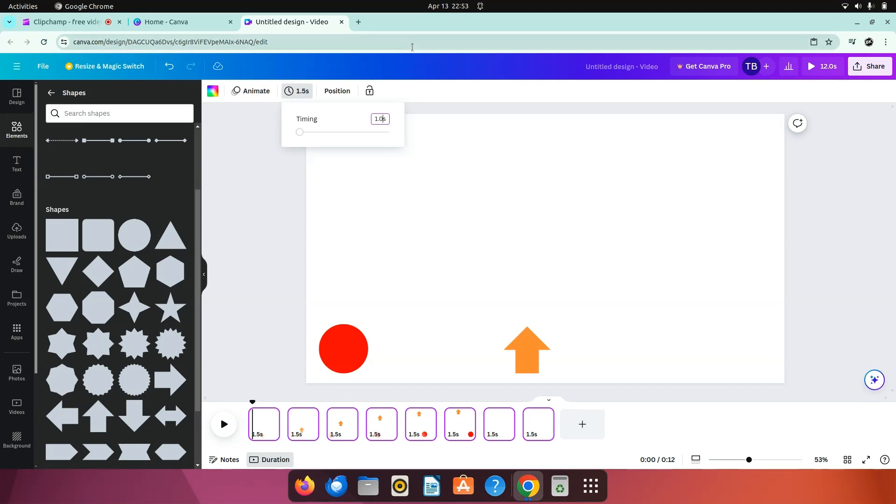
key("Return")
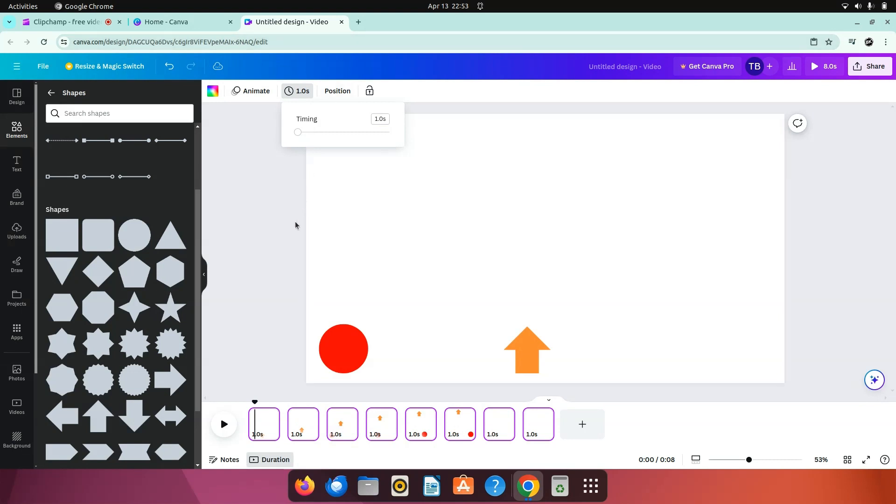
left_click(284, 239)
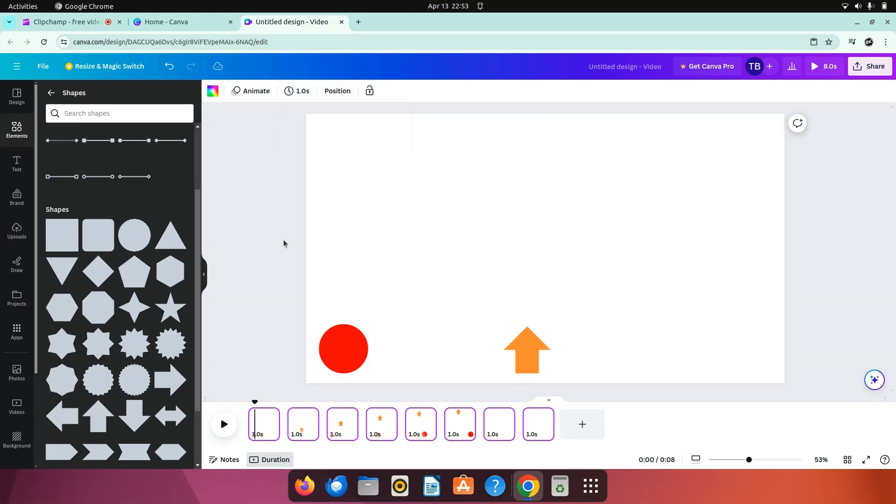
Step: Move the playhead to the start of the first page, clear the page selection and play the animation
left_click(256, 423)
left_click(237, 338)
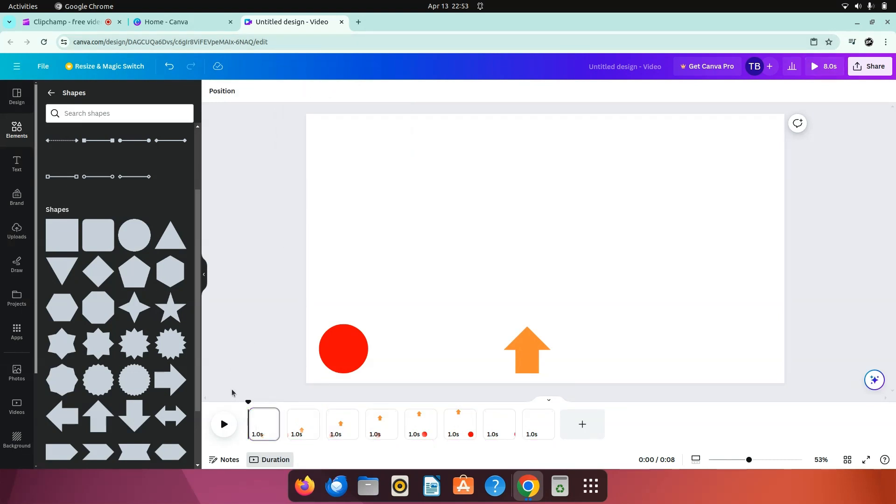
left_click(224, 420)
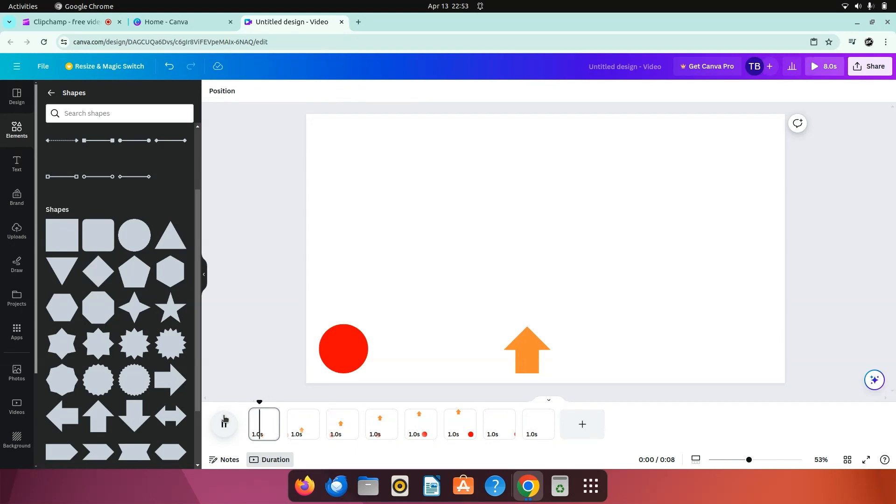